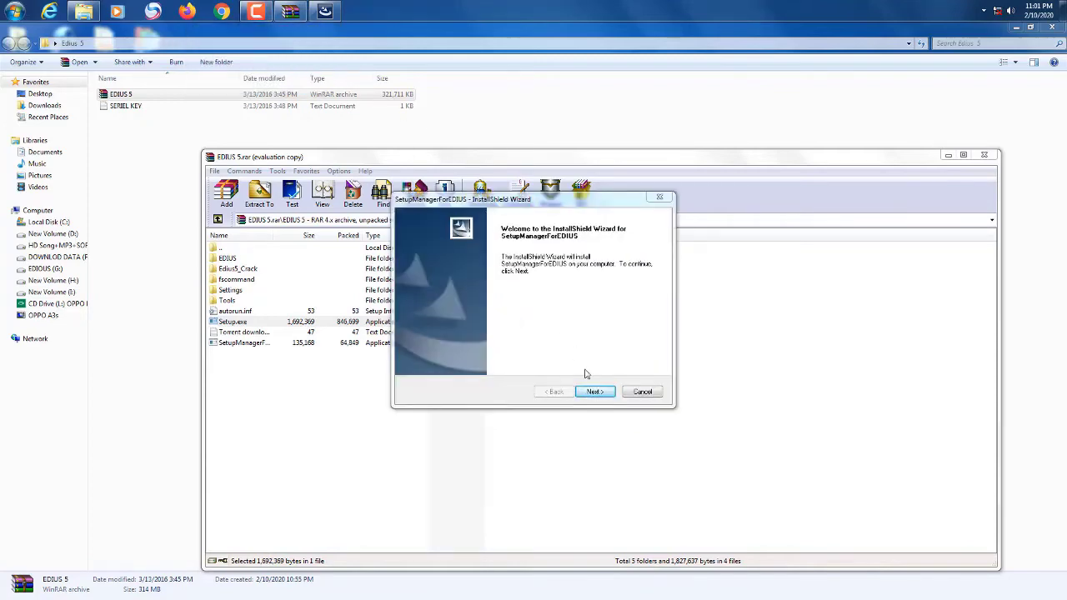
Step: Accept the SetupManagerForEDIUS license agreement and fill in the company name in the customer information
left_click(591, 391)
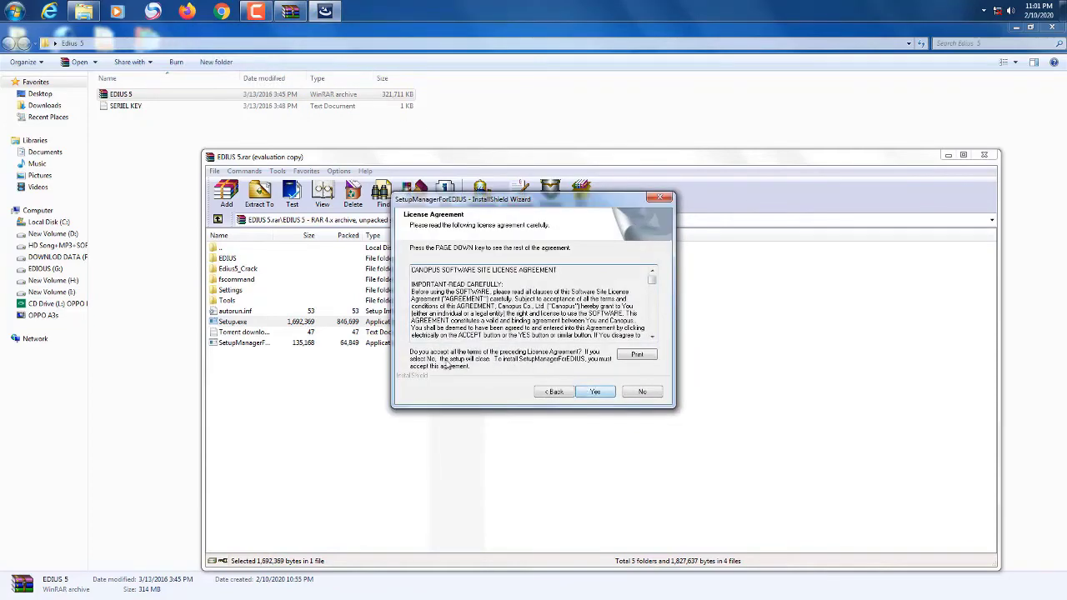
left_click(596, 392)
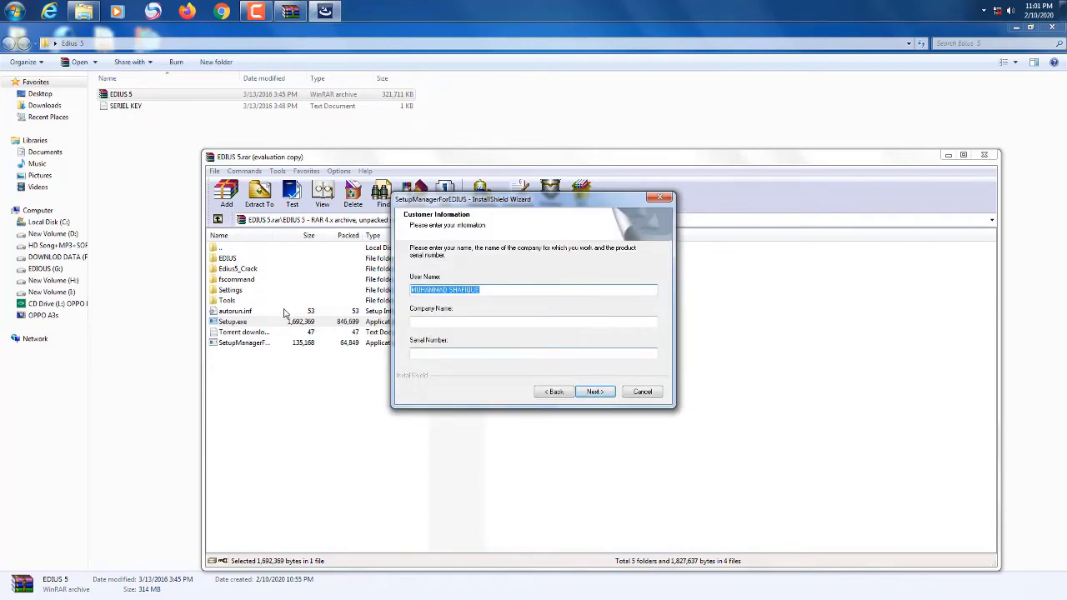
left_click(426, 322)
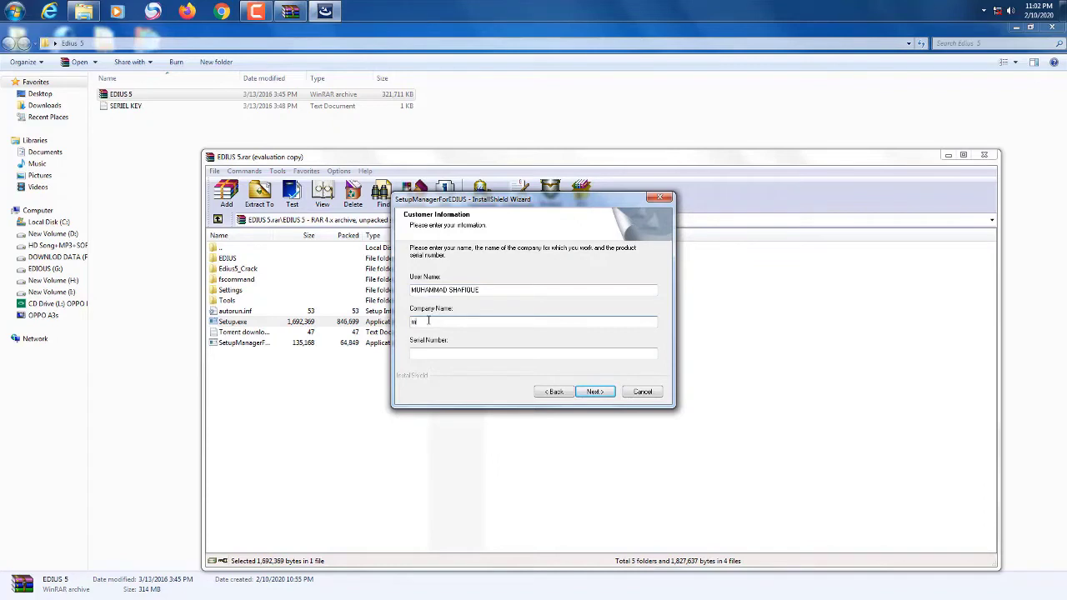
Step: Copy the serial number from the SERIEL KEY text file and close the file
double_click(180, 112)
left_click_drag(250, 194, 147, 194)
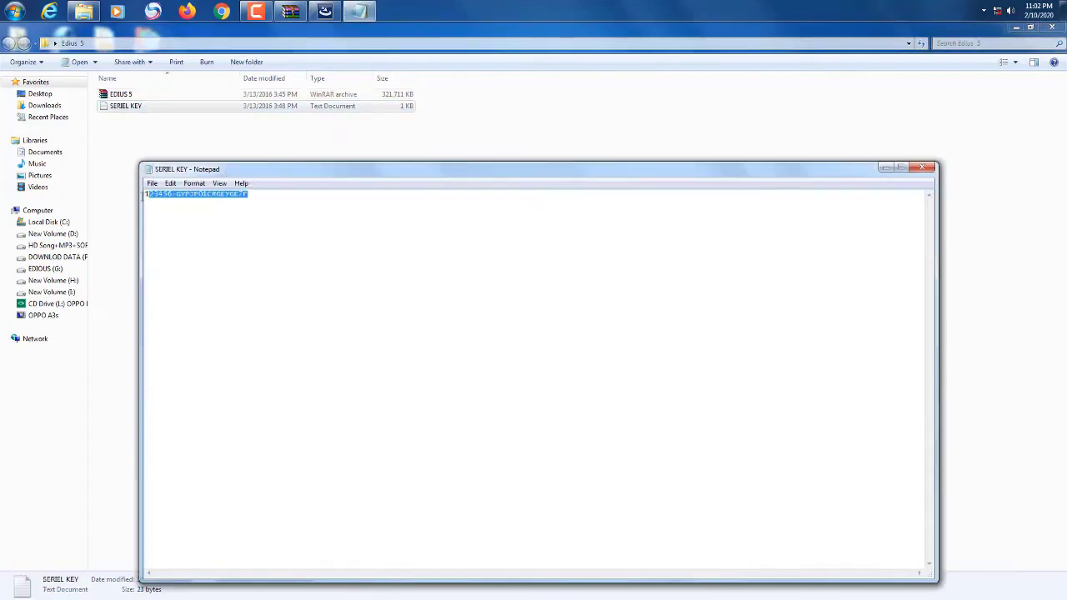
right_click(148, 194)
left_click(166, 229)
left_click(923, 168)
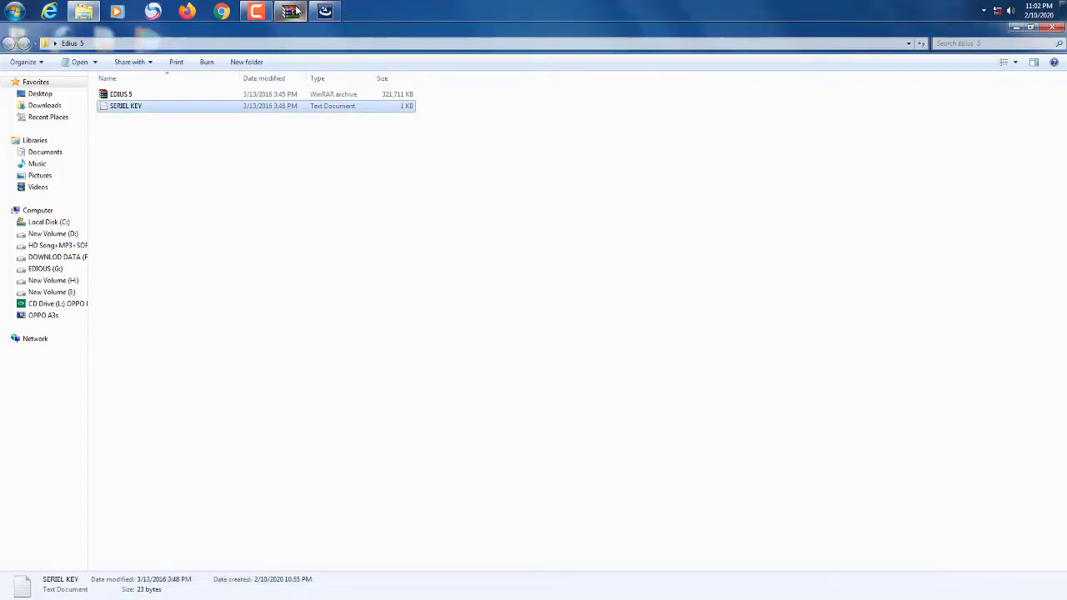
Step: Return to the EDIUS setup wizard, paste the copied key as the serial number and submit the customer information
left_click(291, 10)
left_click(326, 10)
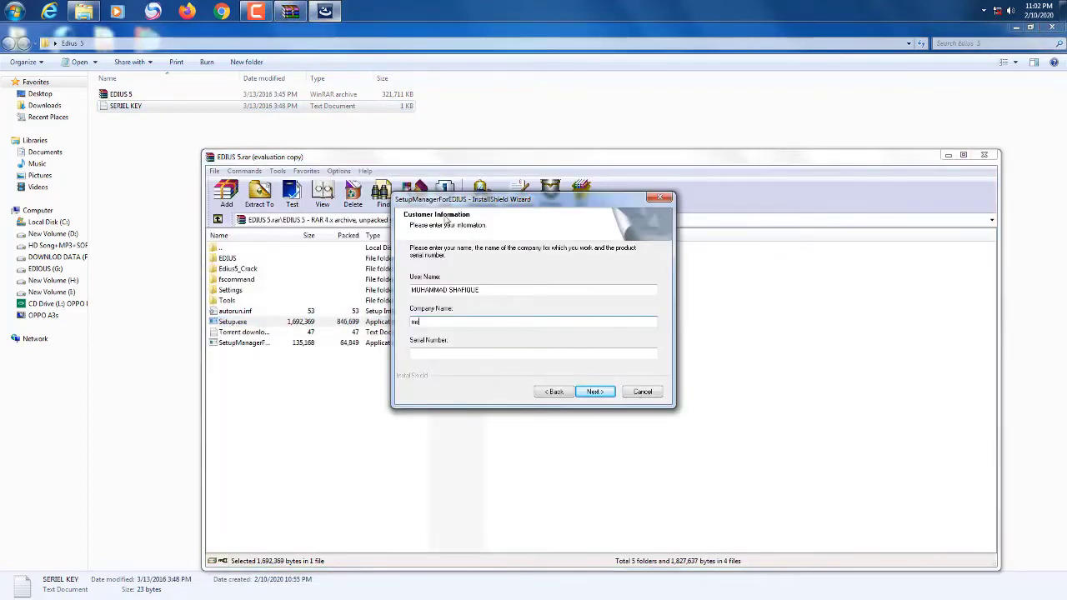
right_click(425, 354)
left_click(449, 407)
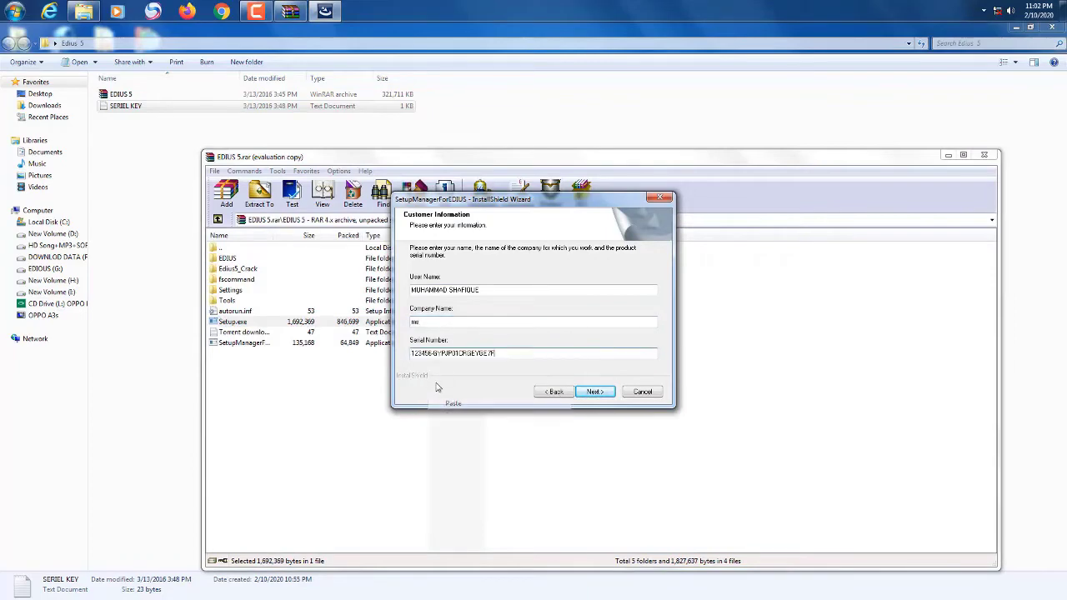
left_click(587, 392)
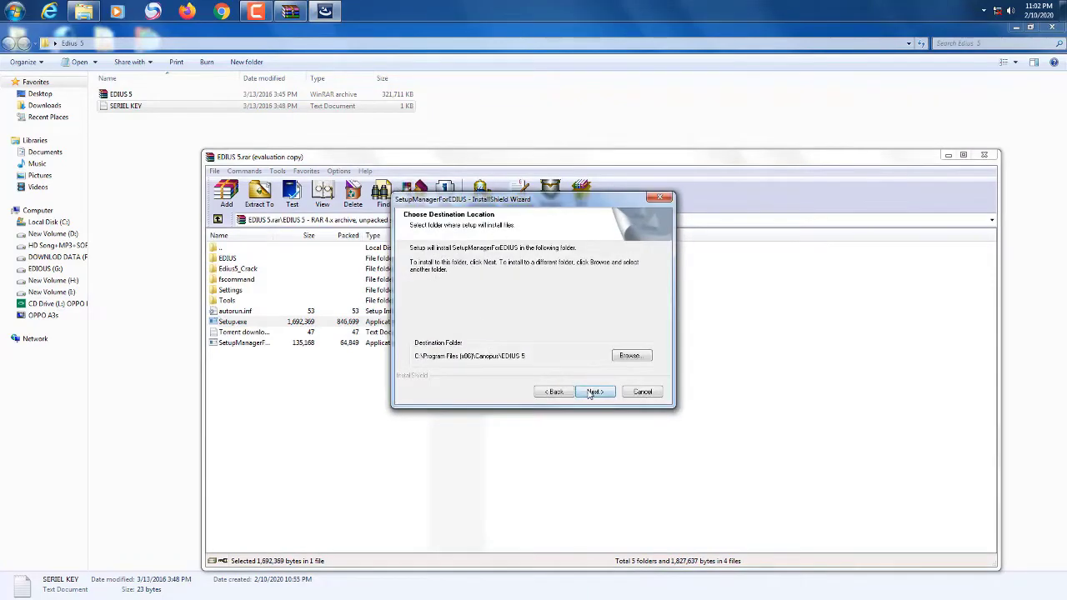
Step: Start installing to the default EDIUS 5 folder with the EDIUS and QuickTime7 features and desktop shortcuts
left_click(591, 393)
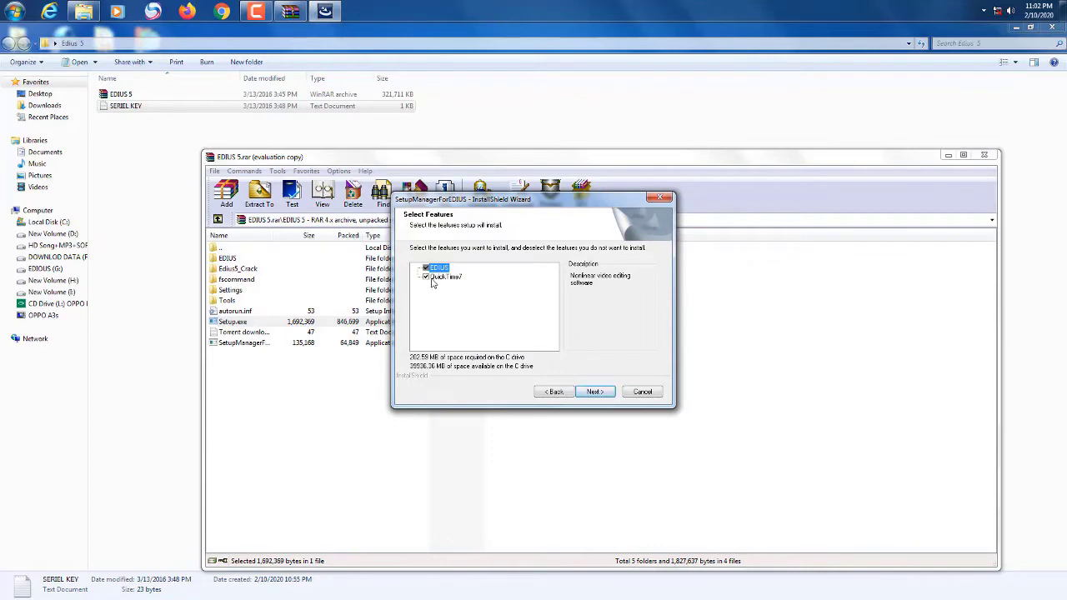
left_click(593, 392)
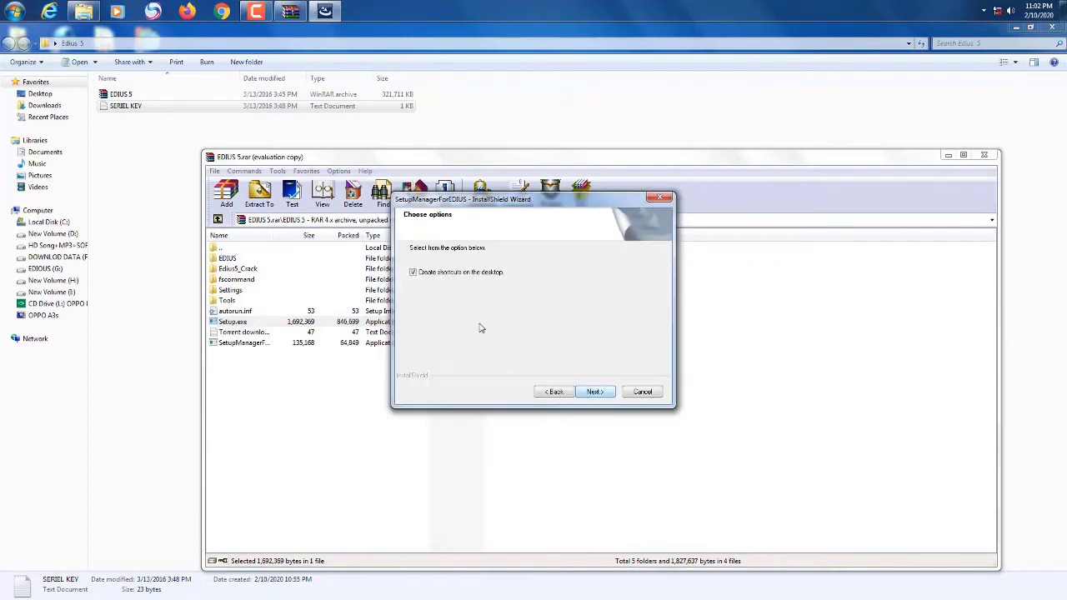
left_click(592, 391)
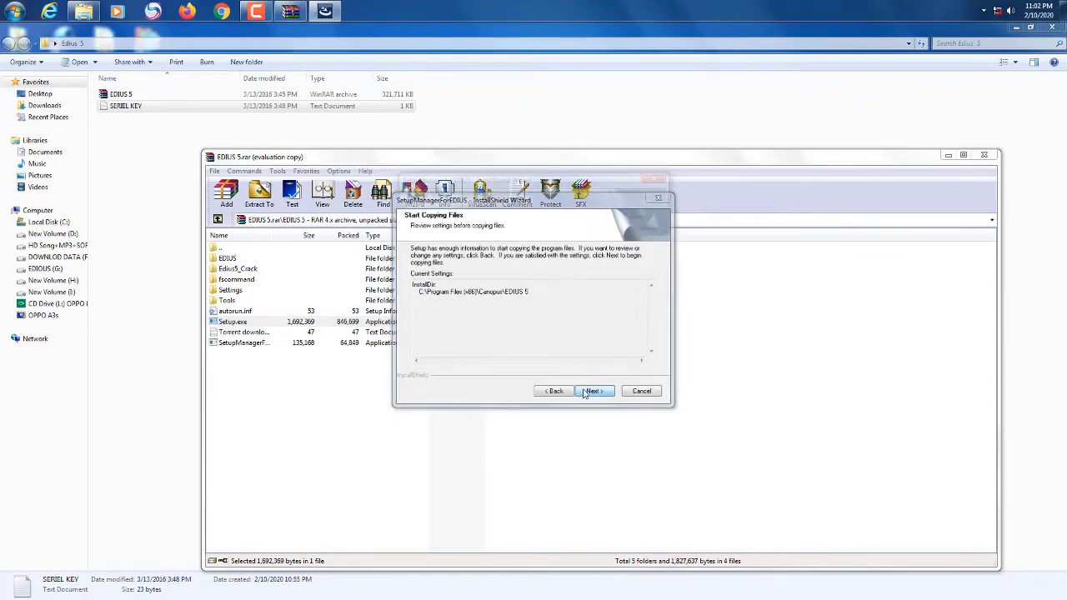
left_click(589, 392)
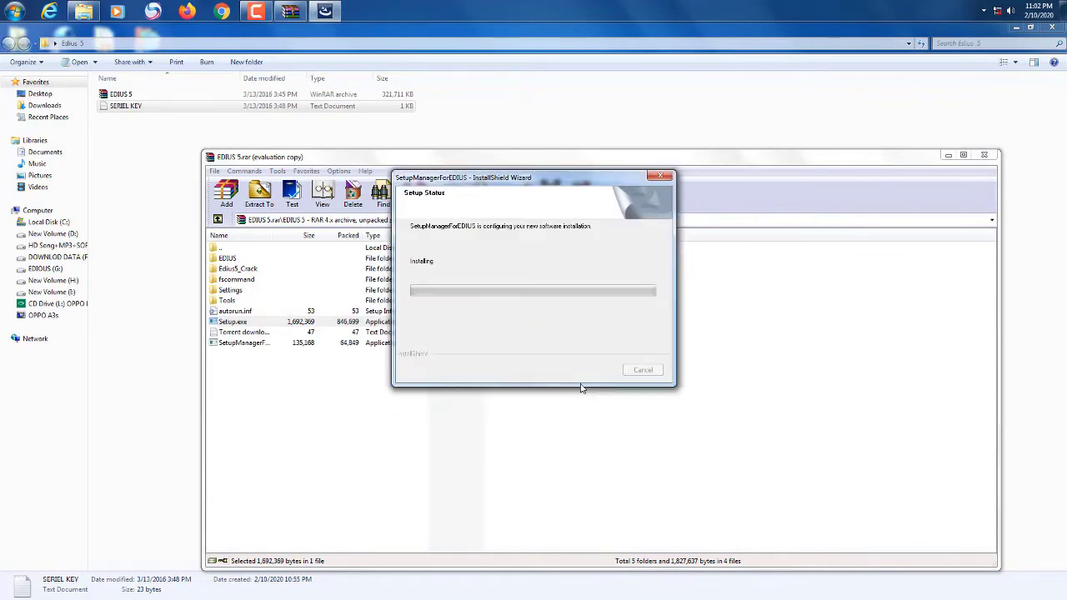
Step: Close the EDIUS 5.rar archive and the Edius 5 folder while the installation runs
left_click(983, 155)
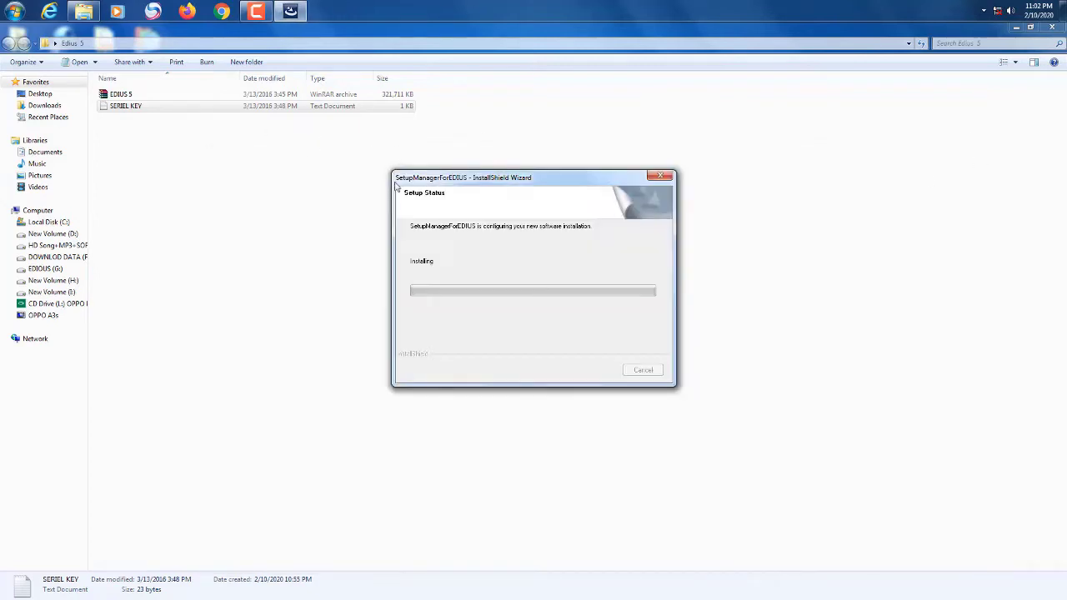
left_click(1050, 28)
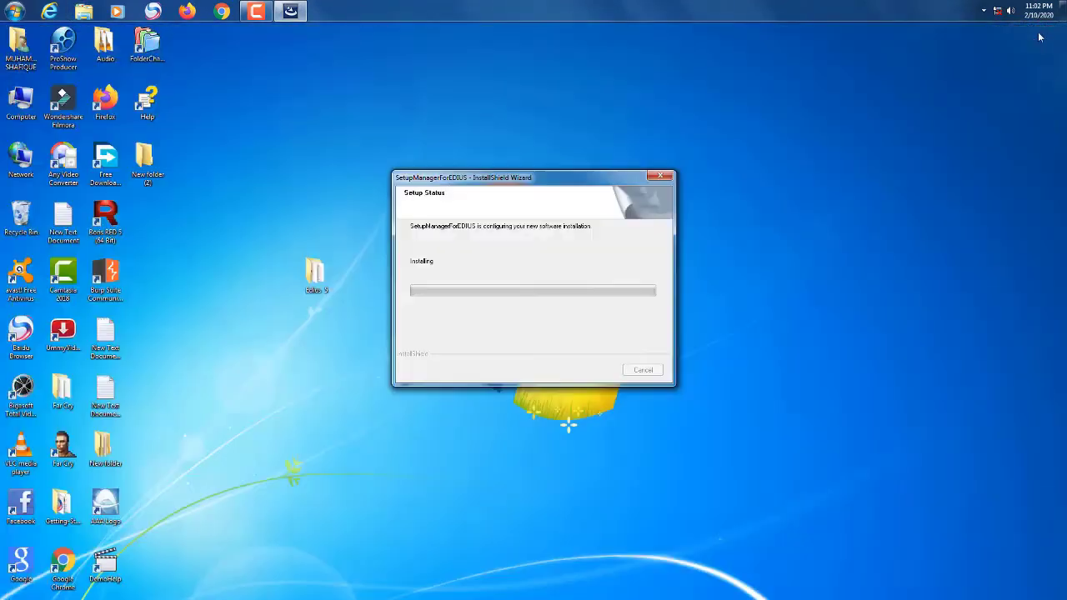
right_click(406, 83)
left_click(436, 114)
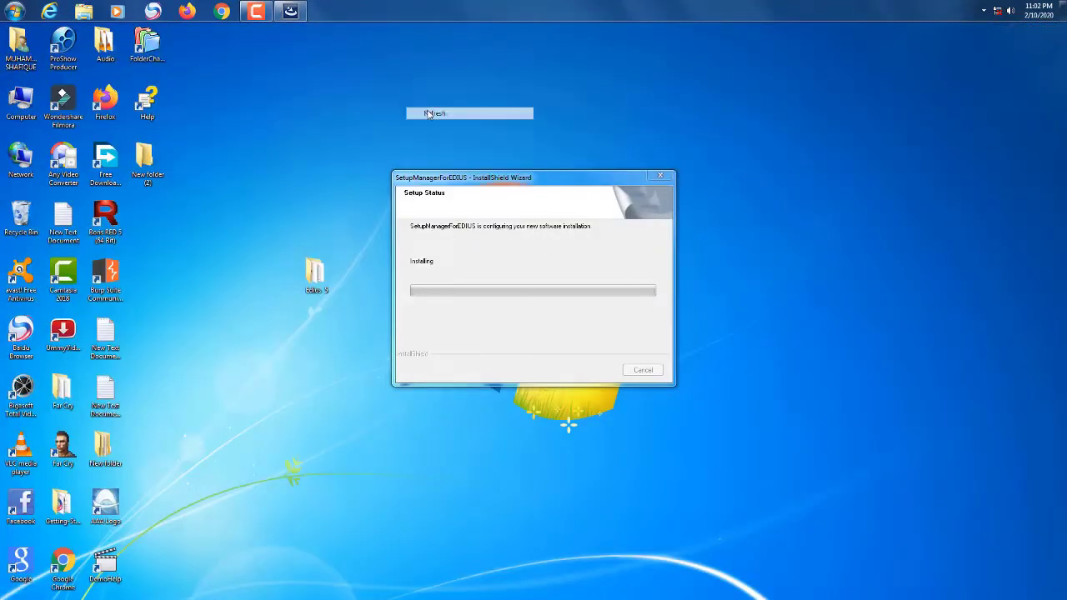
right_click(417, 91)
left_click(440, 121)
right_click(418, 73)
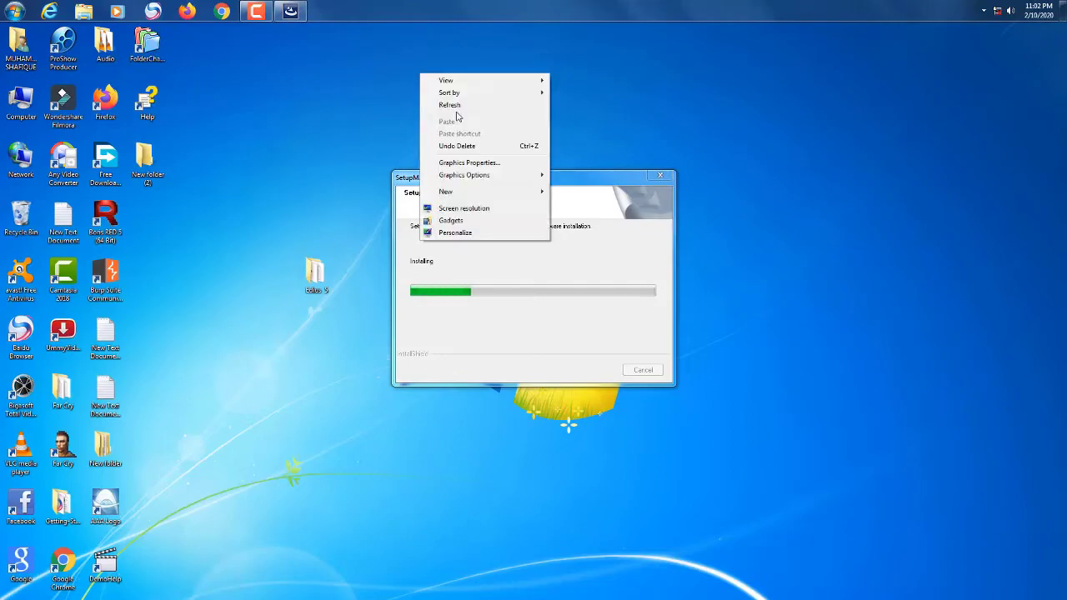
left_click(454, 106)
Step: Look through the subfolders of DG Mixing Avi,s on the EDIOUS (G:) drive, and close the file window
double_click(21, 100)
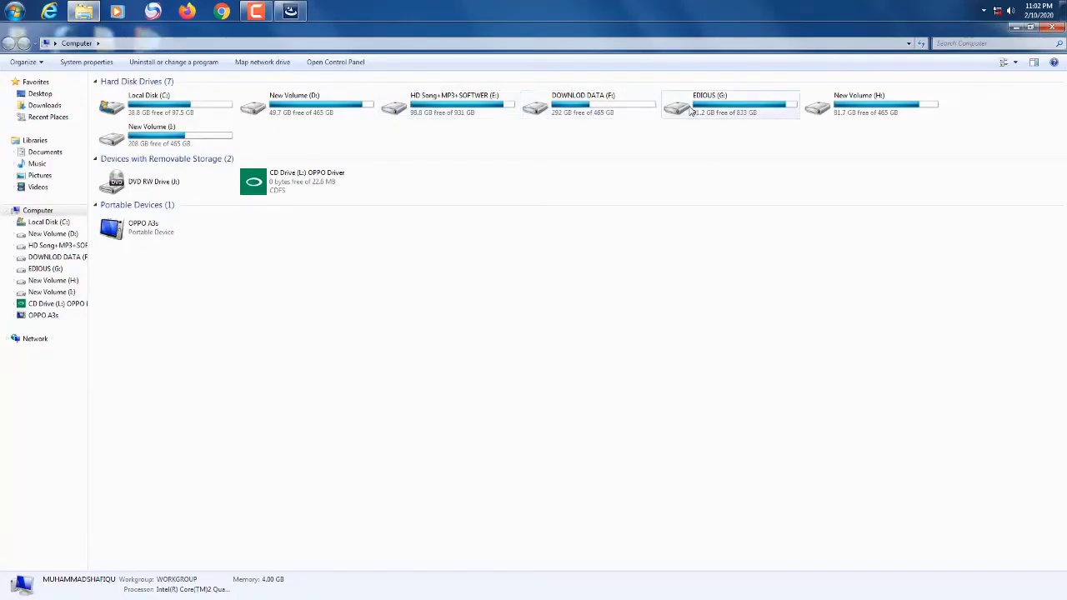
double_click(711, 111)
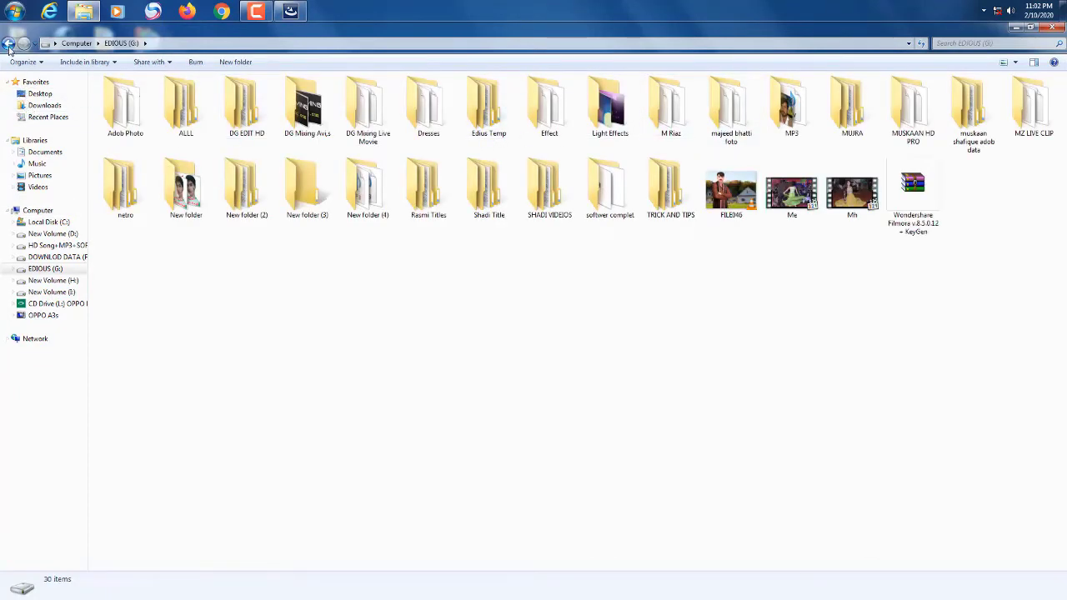
left_click(312, 123)
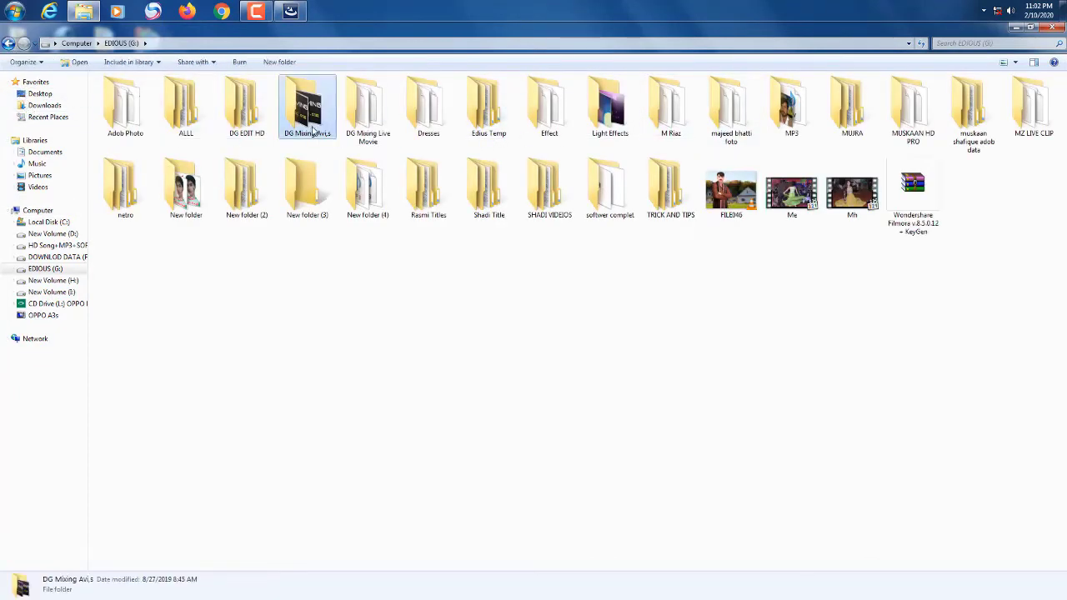
double_click(312, 123)
double_click(150, 96)
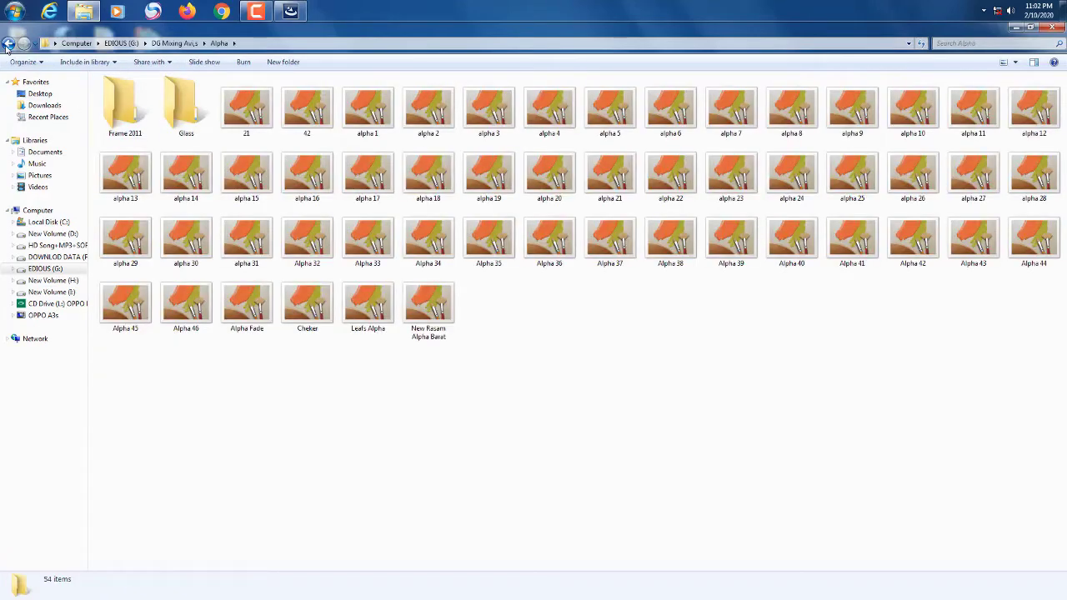
left_click(7, 45)
key("Down")
key("Return")
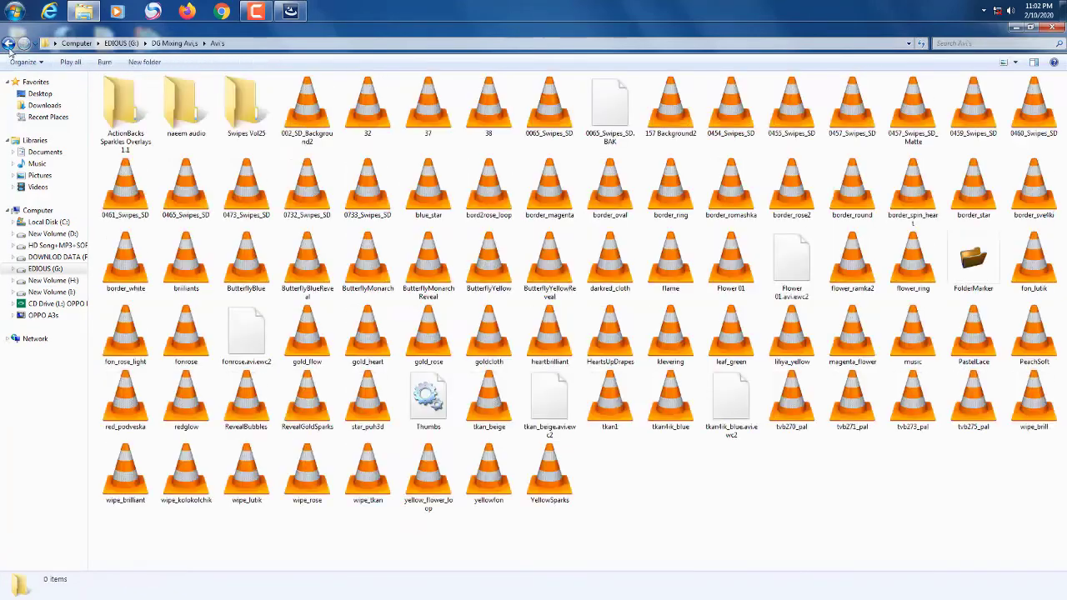
left_click(7, 43)
double_click(150, 118)
key("BackSpace")
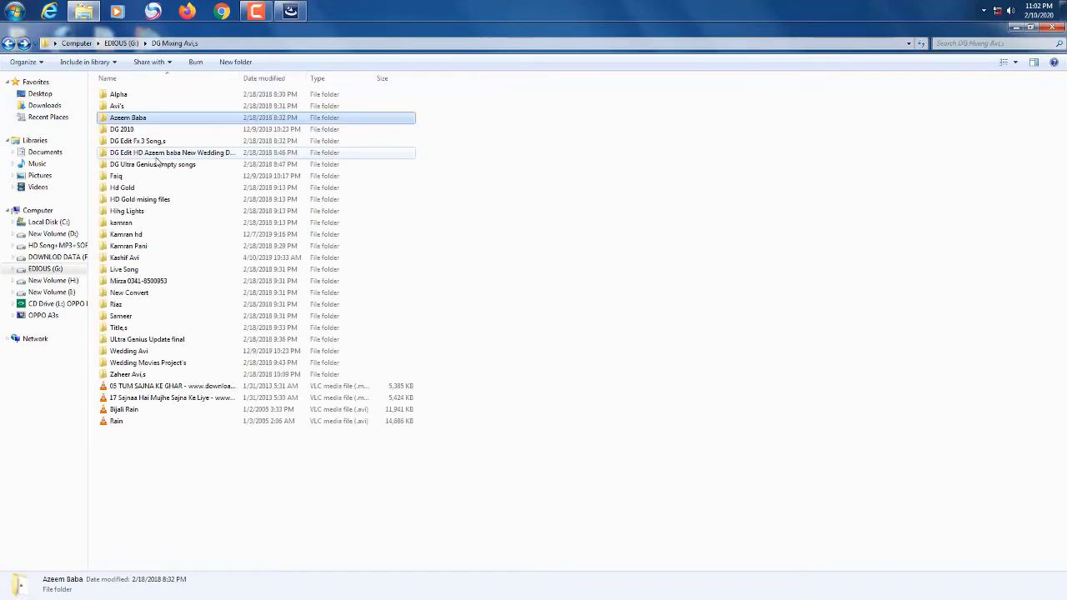
double_click(150, 142)
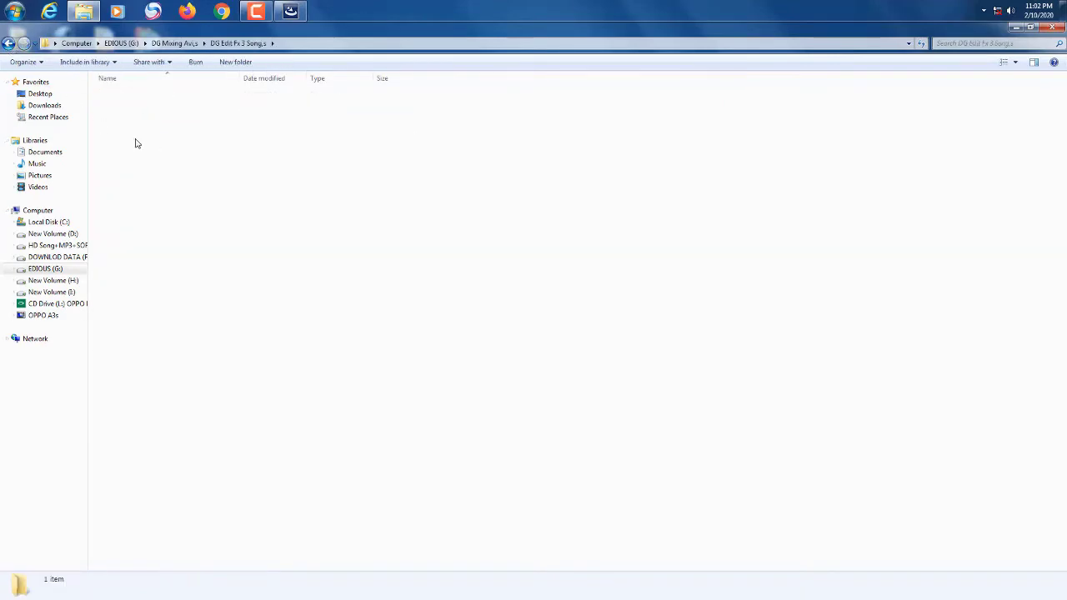
key("BackSpace")
key("Down")
key("Return")
key("BackSpace")
key("Down")
key("Down")
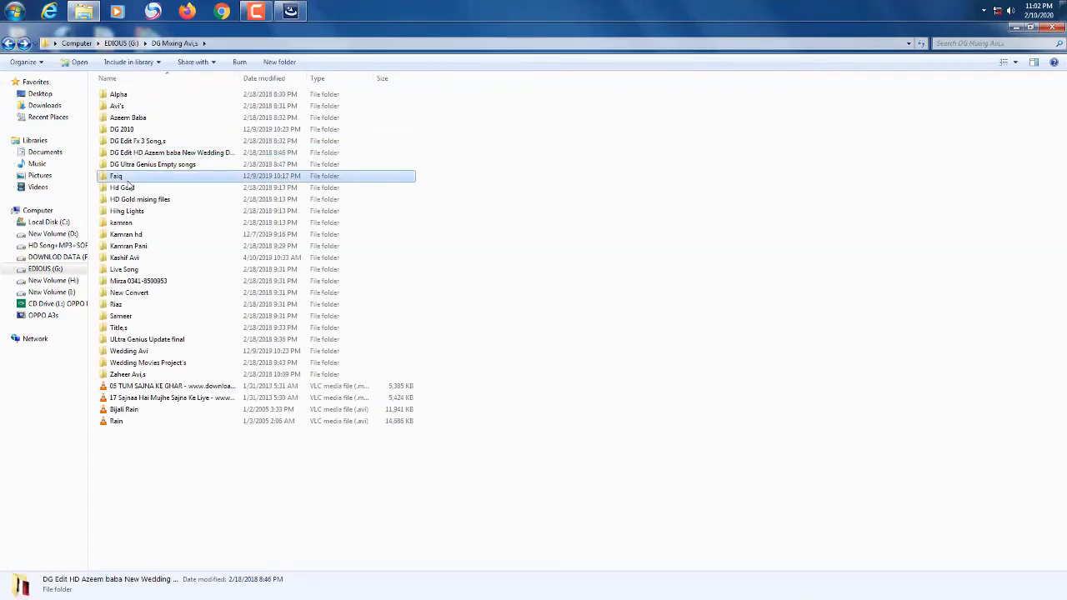
key("Return")
left_click(6, 43)
key("Down")
key("Return")
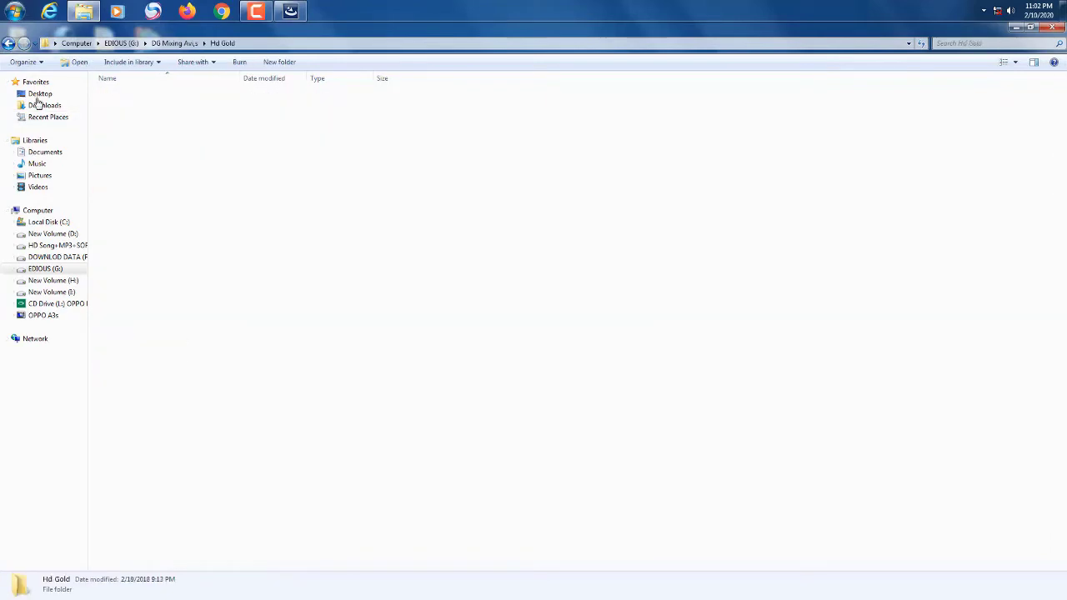
key("BackSpace")
key("BackSpace")
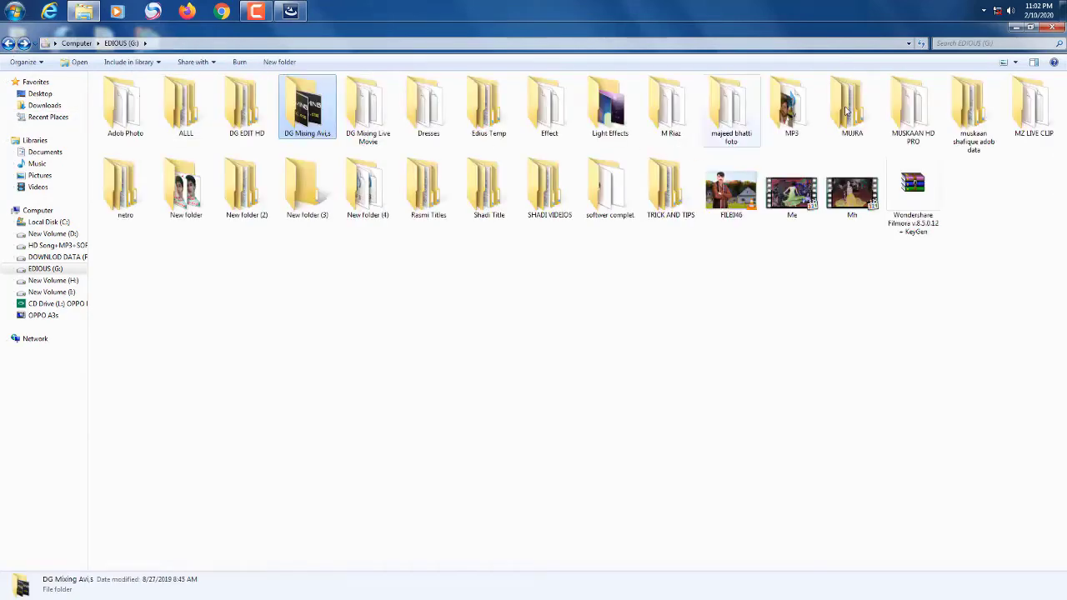
left_click(1051, 28)
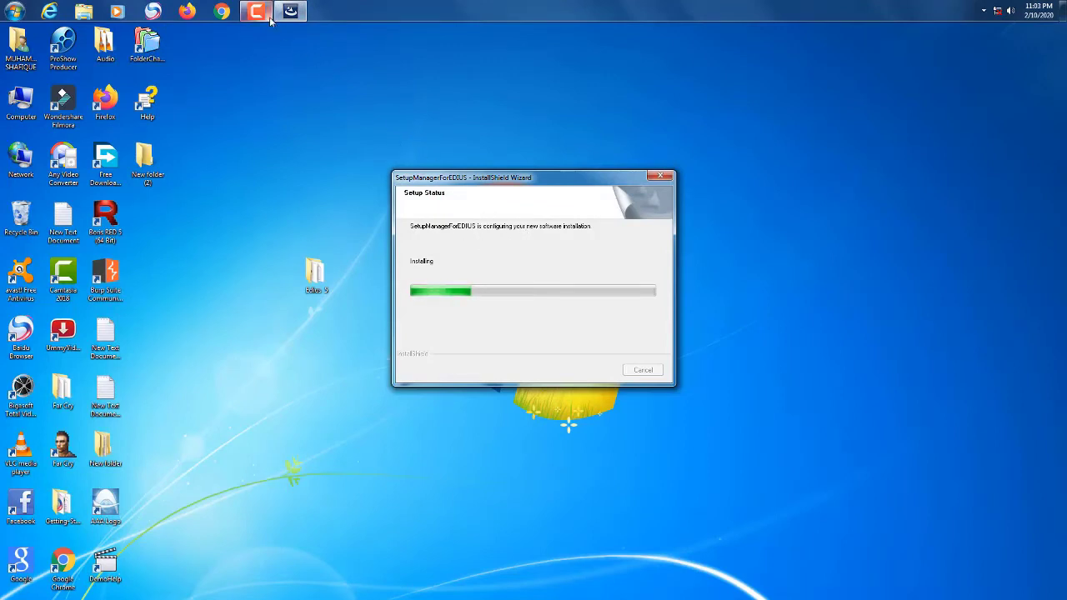
mouse_move(269, 18)
mouse_move(278, 41)
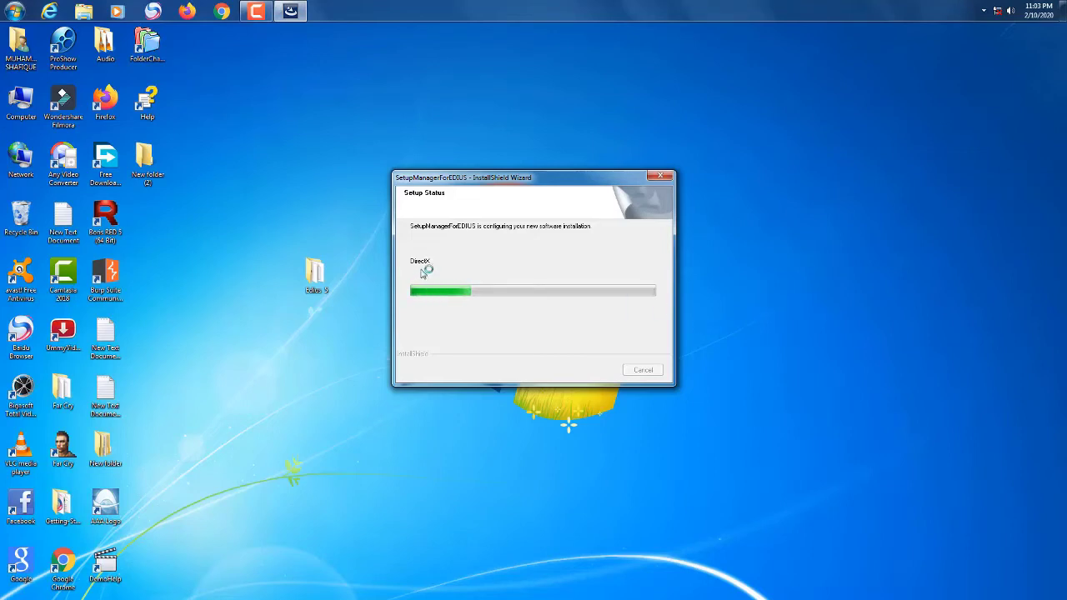
right_click(335, 191)
left_click(347, 220)
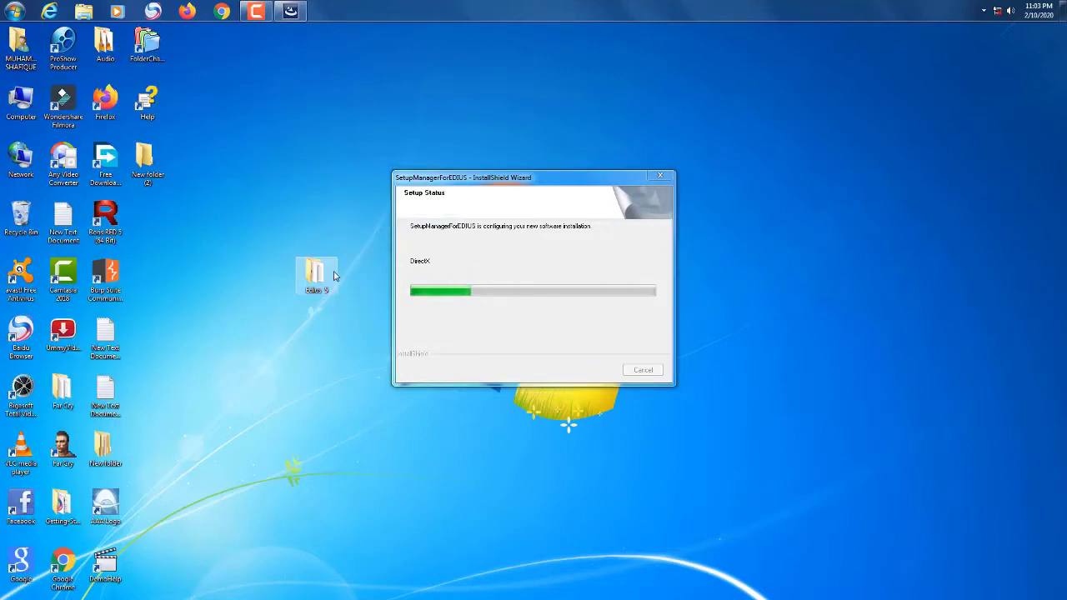
Step: Check the size of the Edius 5 desktop folder in its properties, and close them
right_click(329, 273)
left_click(361, 568)
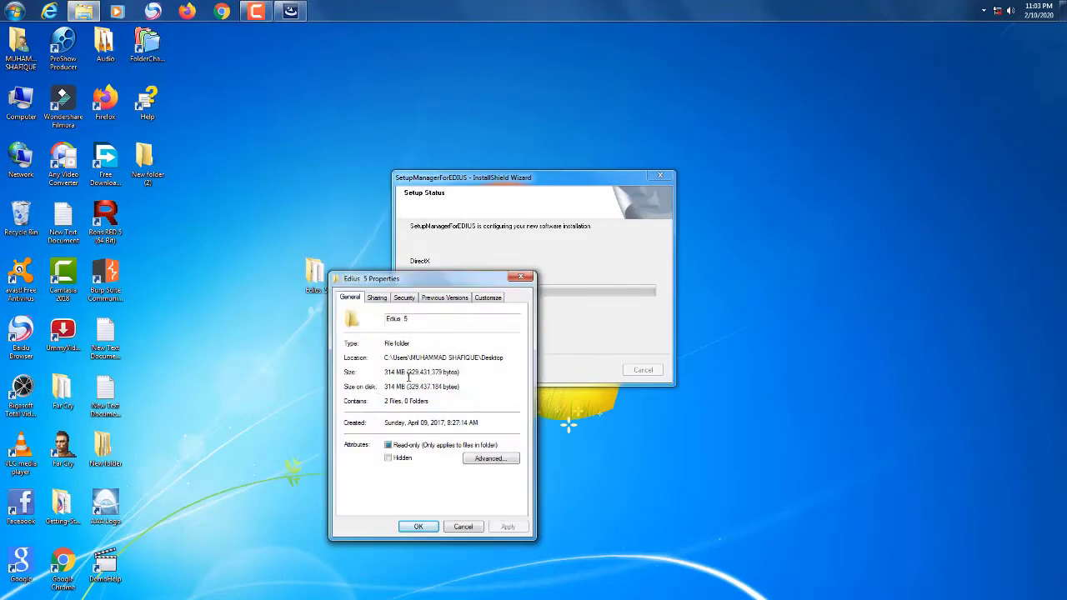
left_click(522, 276)
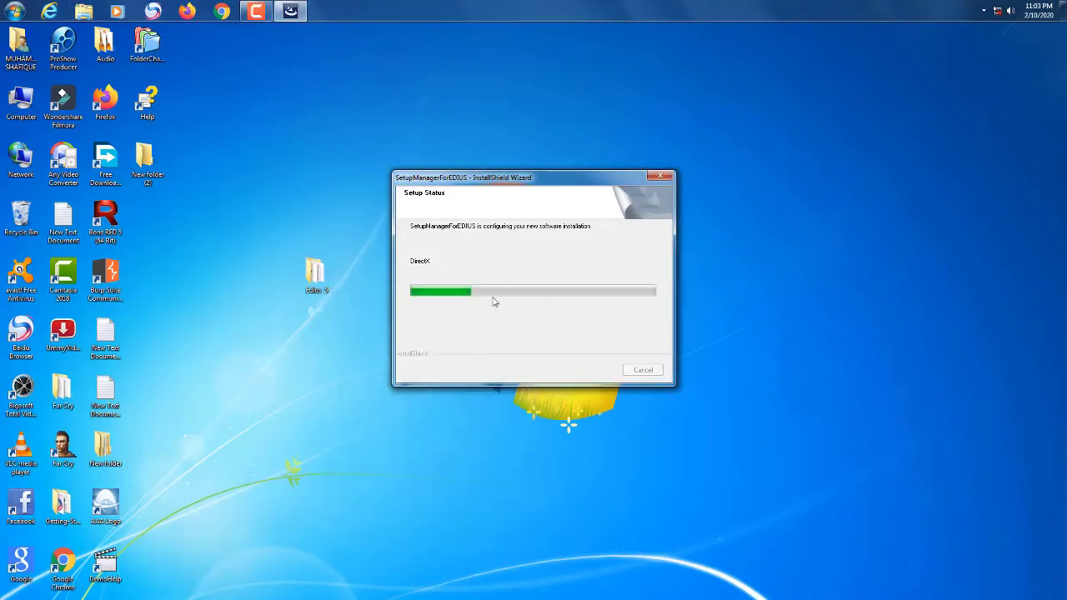
right_click(368, 336)
left_click(373, 364)
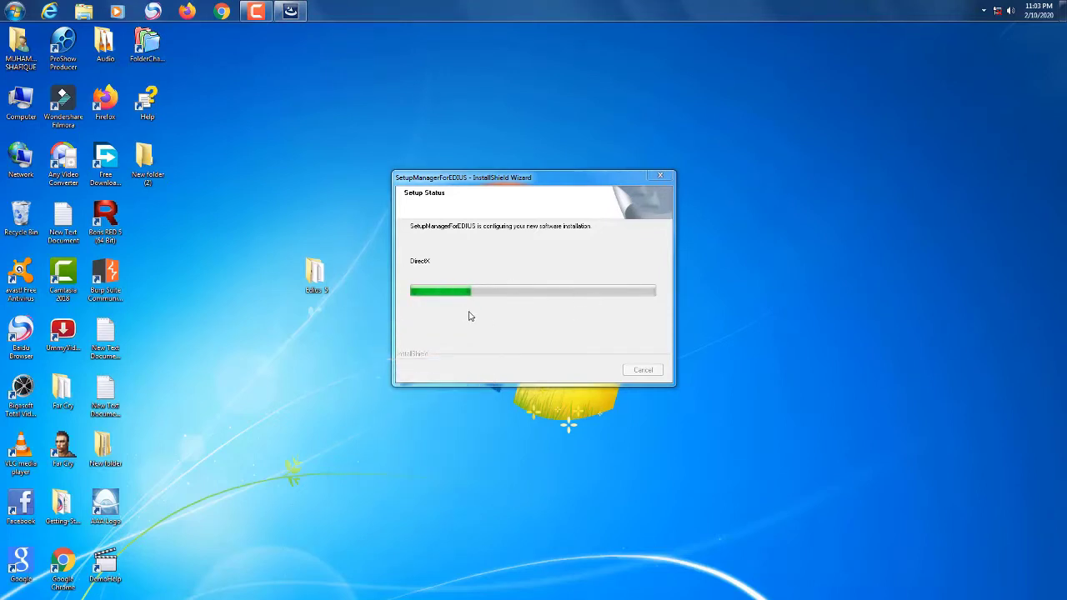
right_click(353, 278)
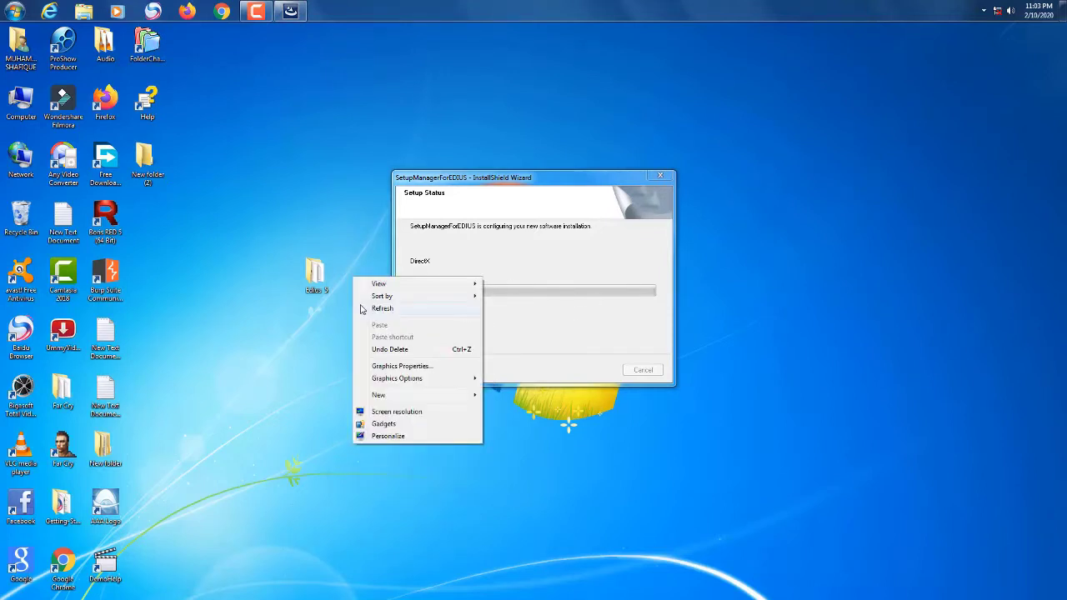
left_click(362, 307)
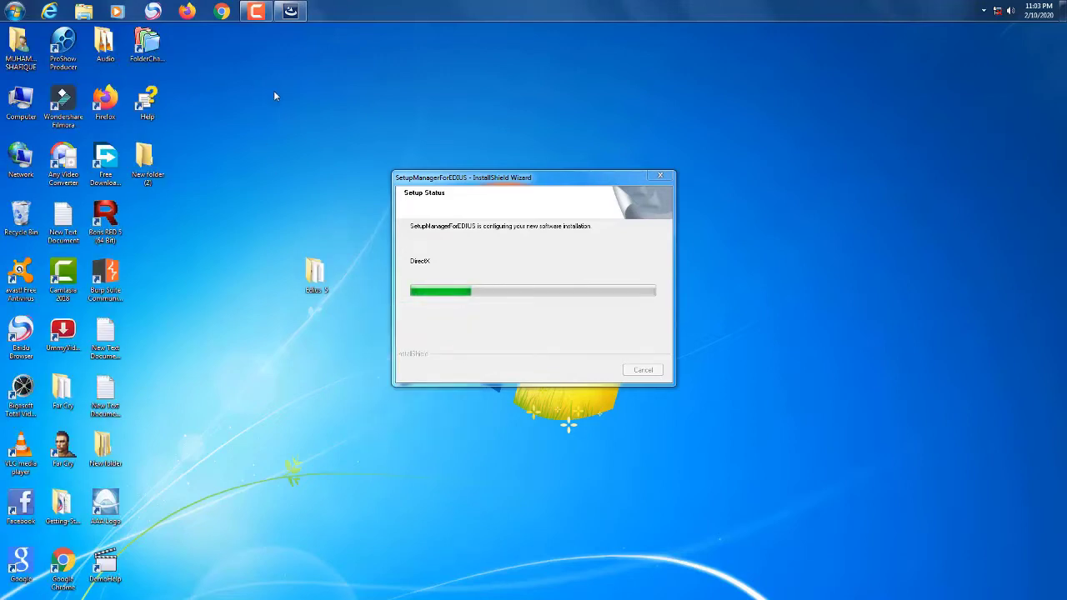
right_click(285, 116)
left_click(303, 151)
right_click(290, 125)
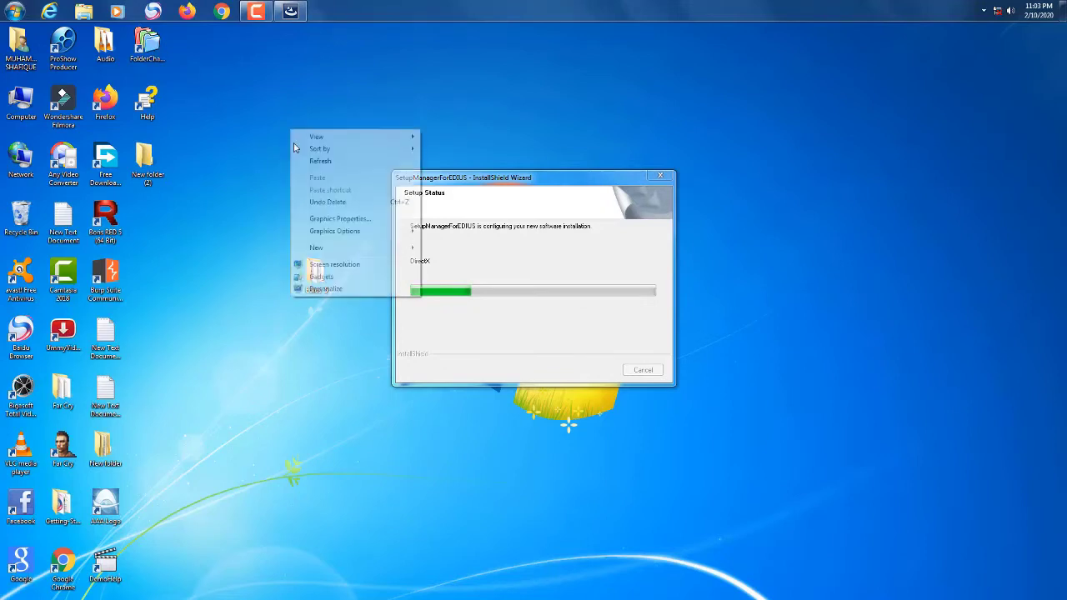
left_click(305, 158)
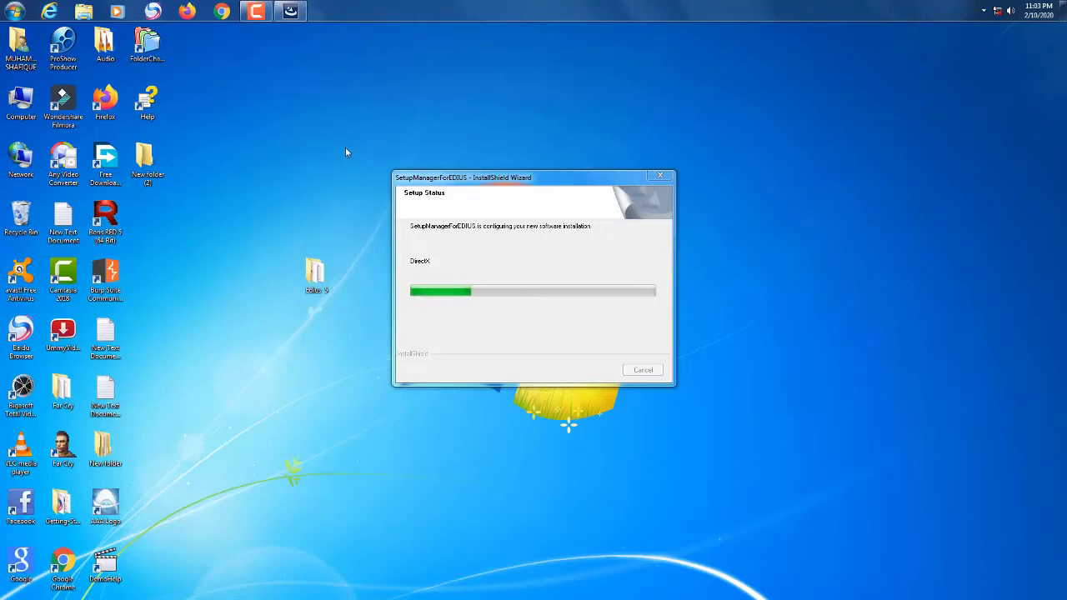
right_click(323, 148)
left_click(336, 176)
right_click(330, 148)
left_click(343, 178)
left_click(256, 11)
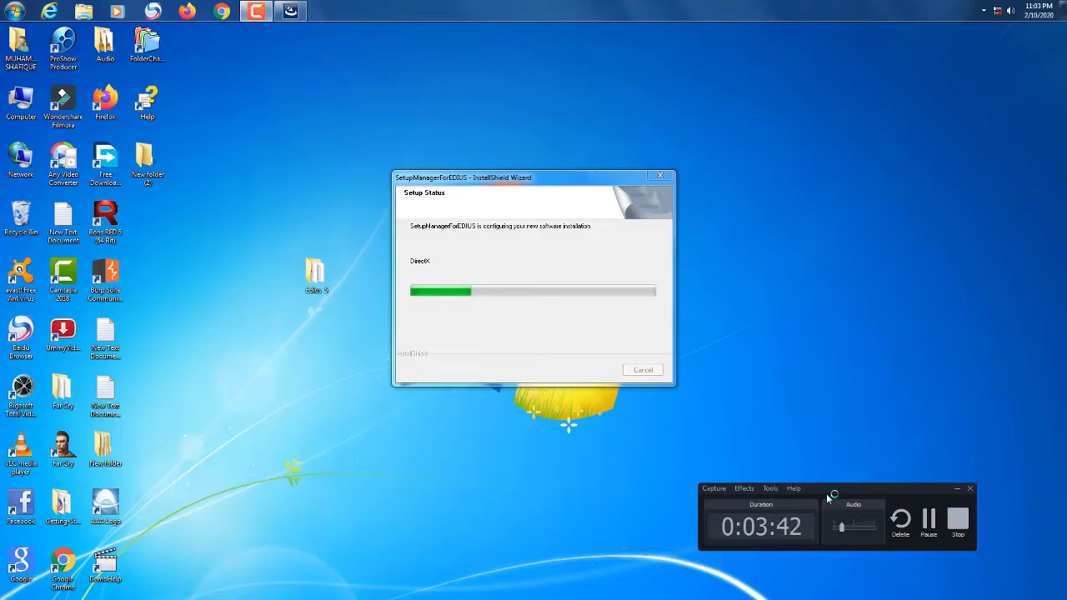
left_click_drag(828, 497, 821, 477)
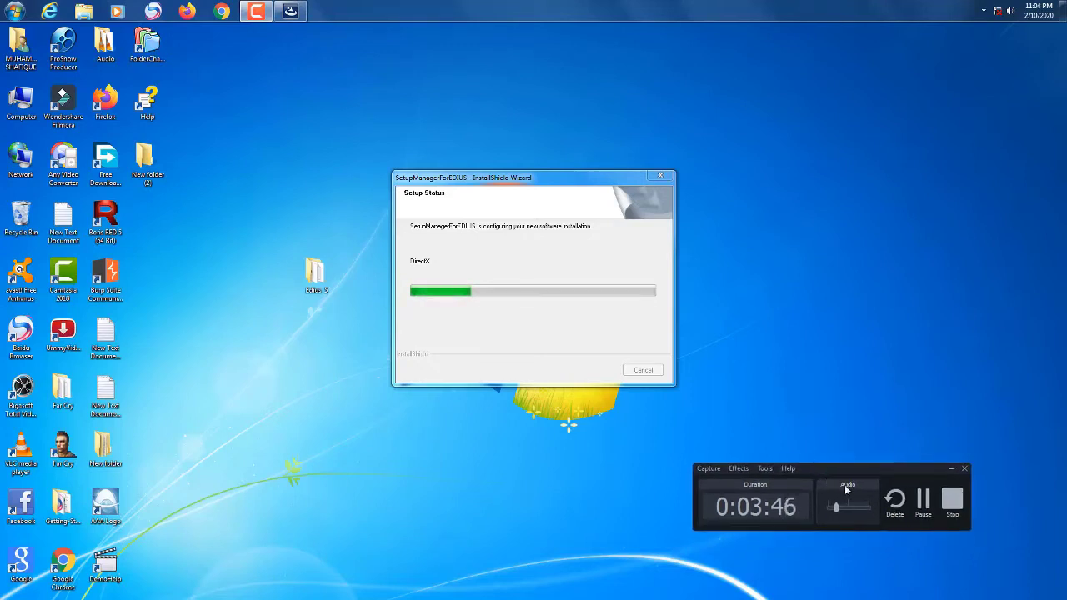
left_click(923, 500)
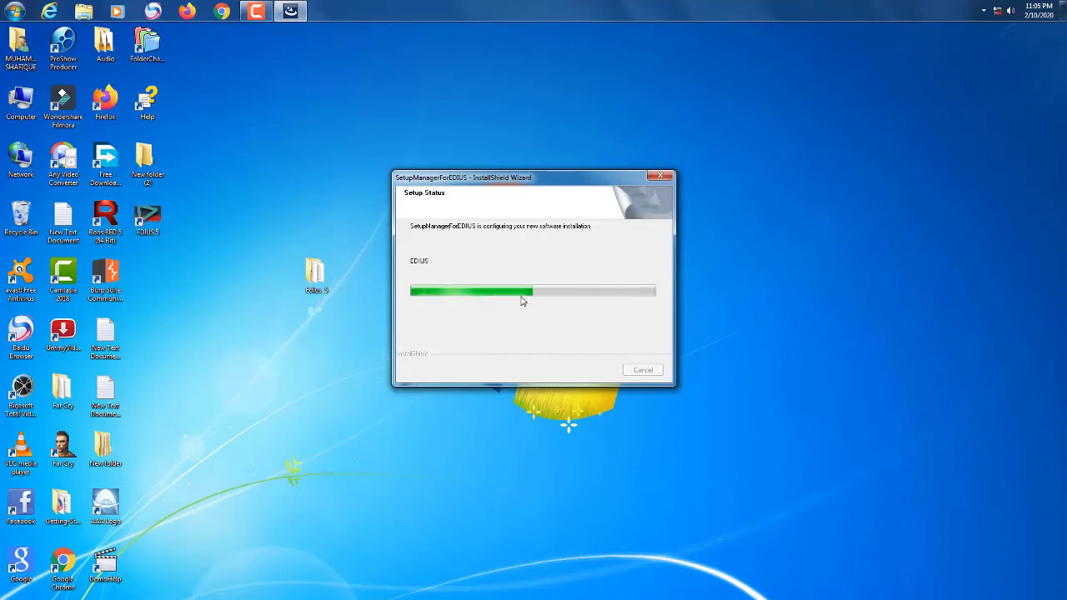
mouse_move(146, 223)
left_mouse_down()
mouse_move(233, 221)
mouse_move(188, 260)
mouse_move(125, 221)
left_mouse_up()
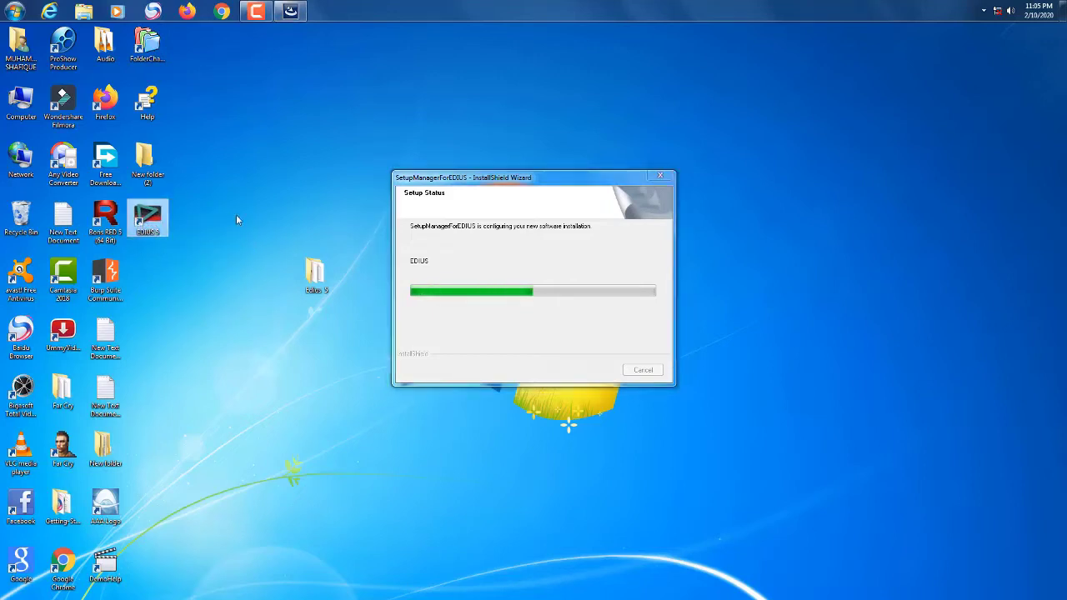
right_click(241, 241)
left_click(255, 269)
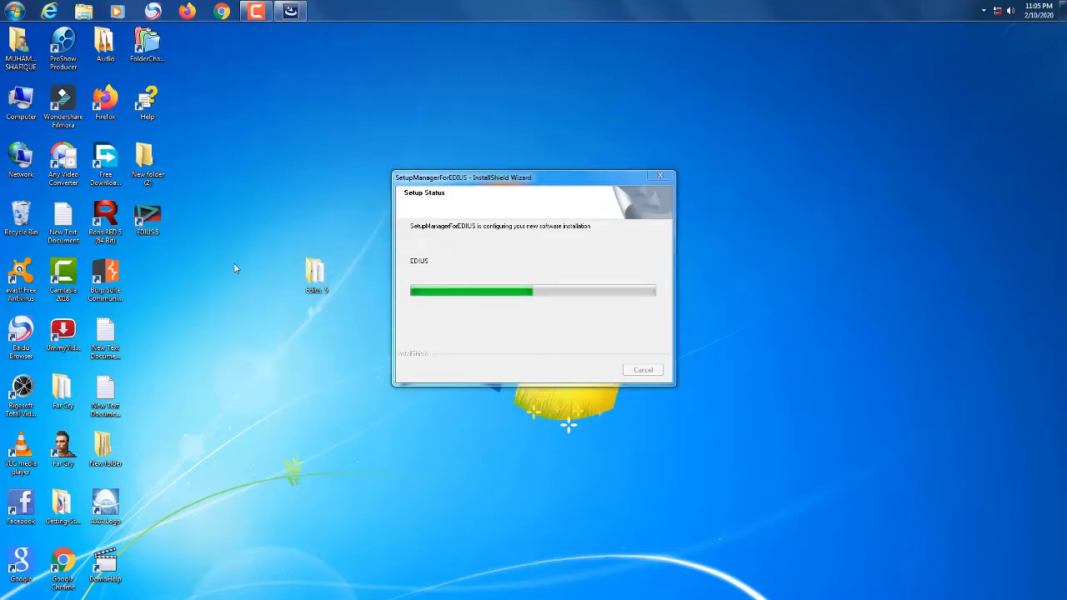
right_click(235, 278)
left_click(250, 303)
right_click(228, 253)
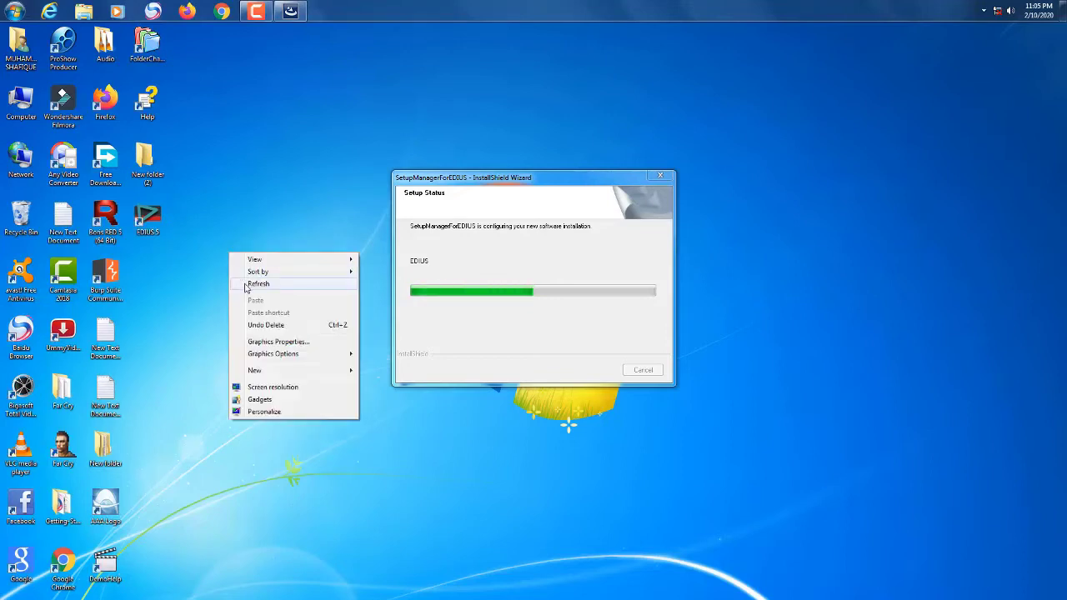
left_click(247, 282)
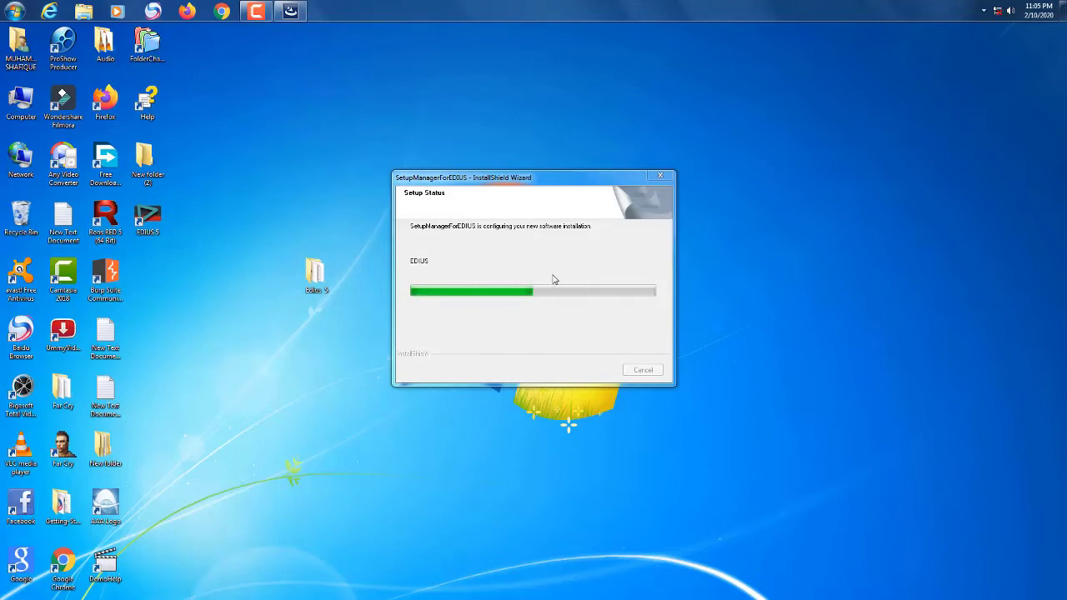
right_click(304, 171)
left_click(325, 202)
Step: Empty the Recycle Bin, permanently deleting its items, and refresh the desktop
right_click(7, 212)
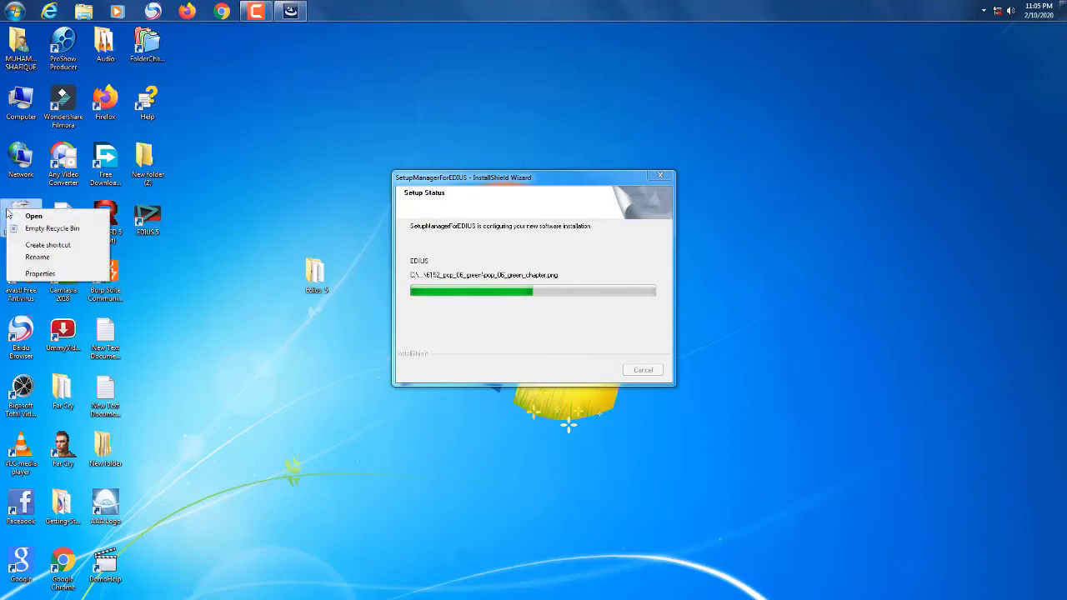
left_click(13, 228)
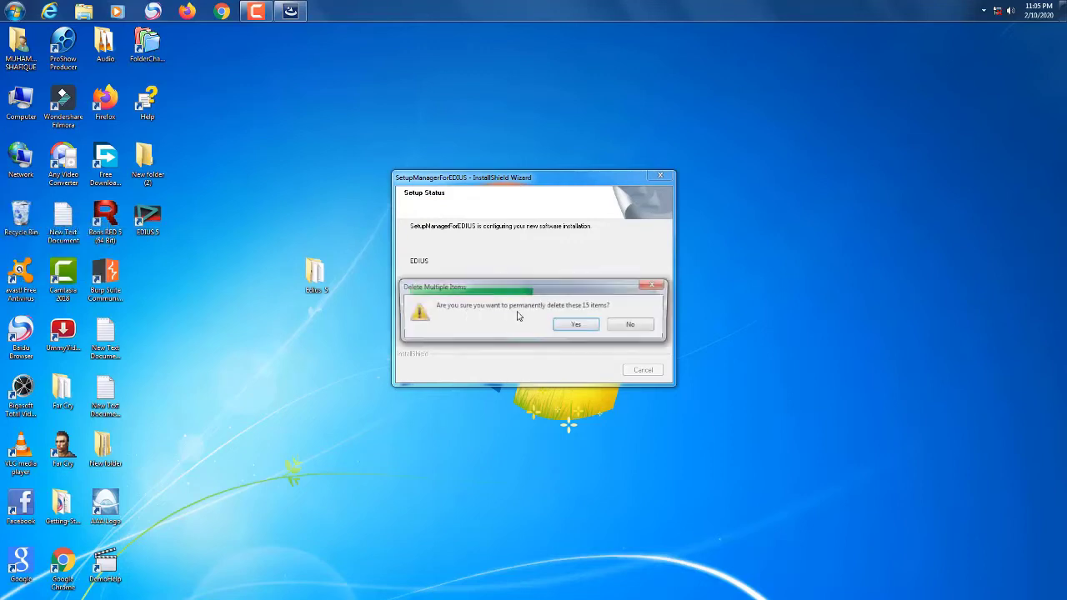
left_click(590, 331)
right_click(193, 176)
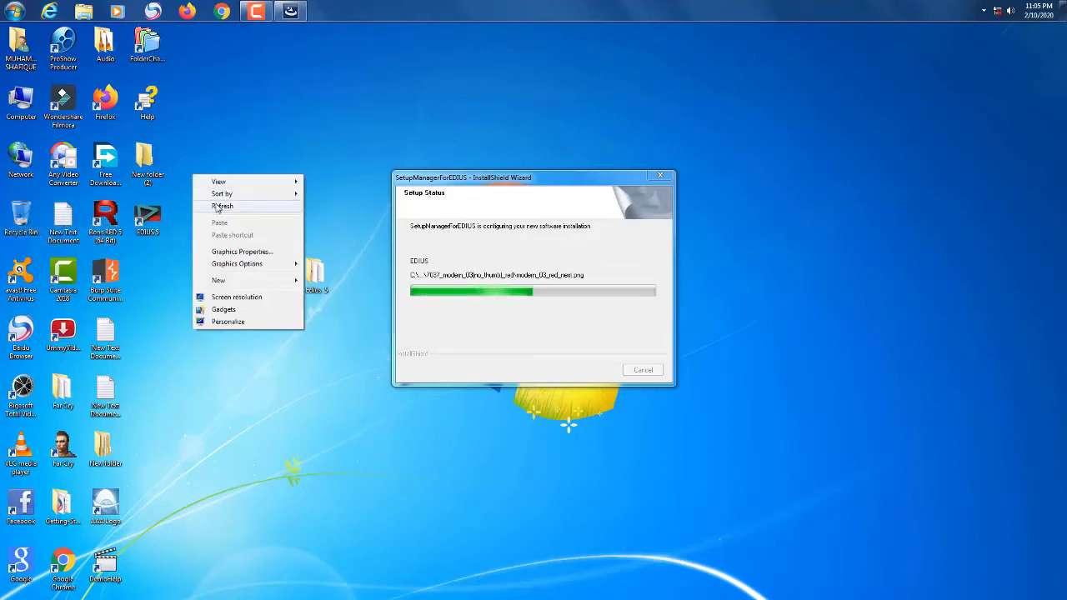
left_click(218, 206)
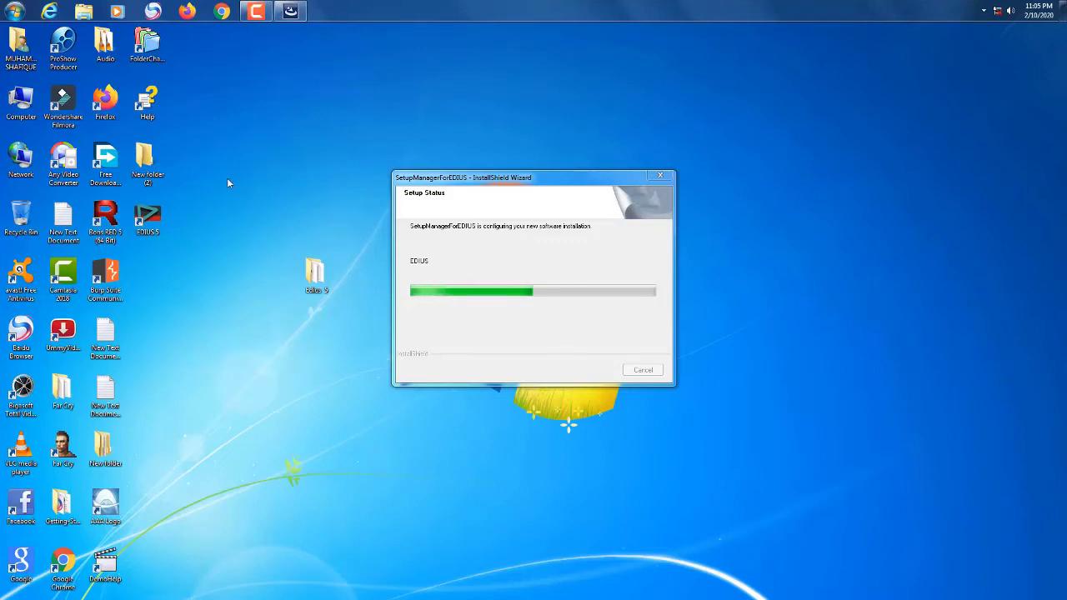
right_click(227, 182)
left_click(249, 203)
right_click(249, 202)
left_click(270, 231)
Step: Open Boris RED 5 (64 Bit) from the desktop to view its workspace, and close it
double_click(102, 223)
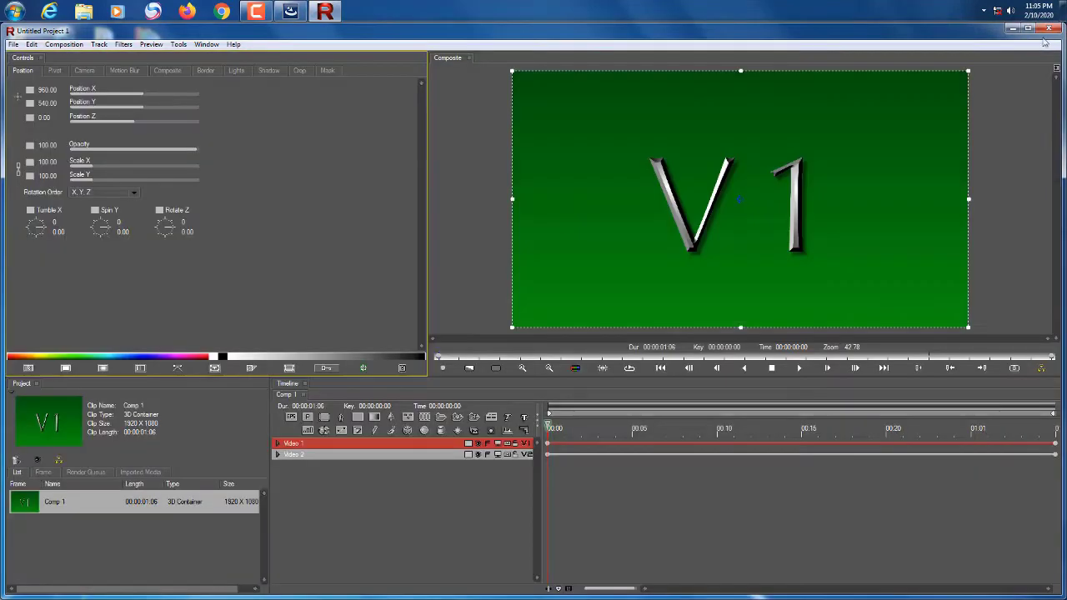
left_click(1047, 30)
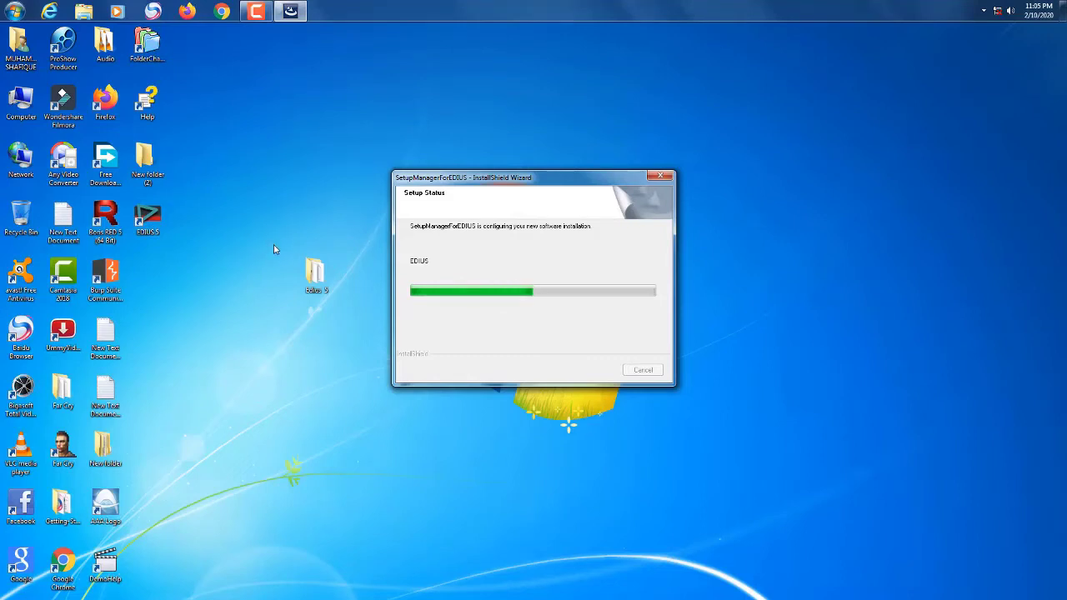
right_click(281, 268)
left_click(290, 304)
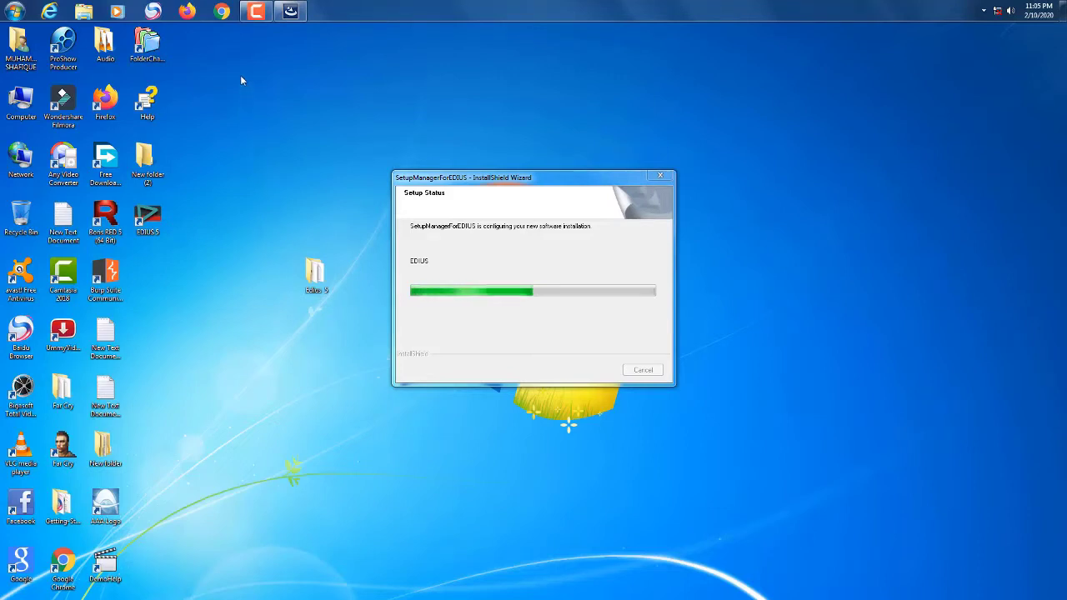
mouse_move(266, 20)
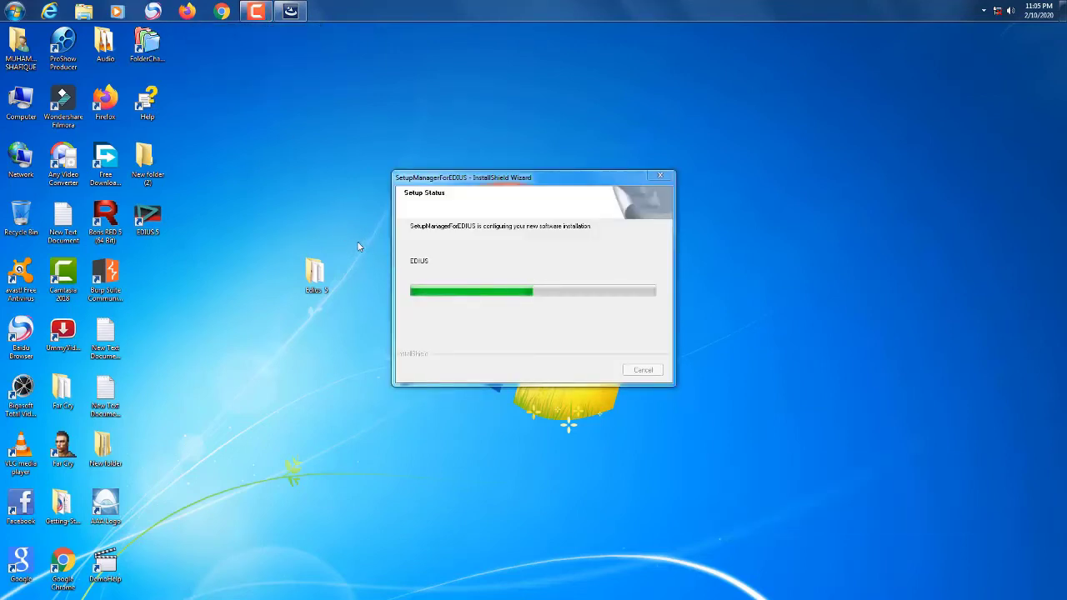
right_click(330, 204)
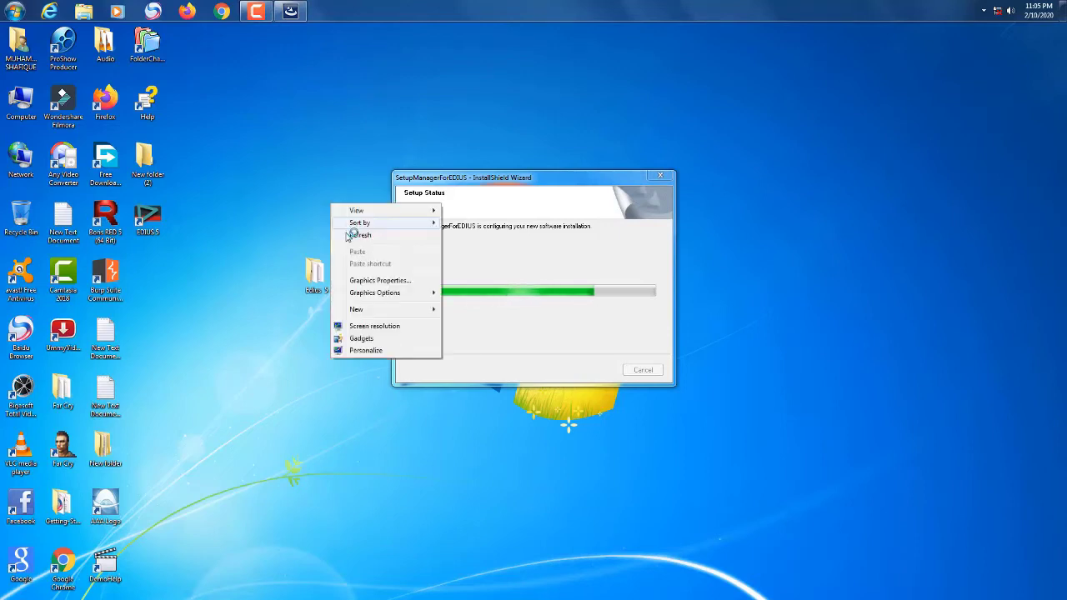
left_click(353, 235)
right_click(336, 213)
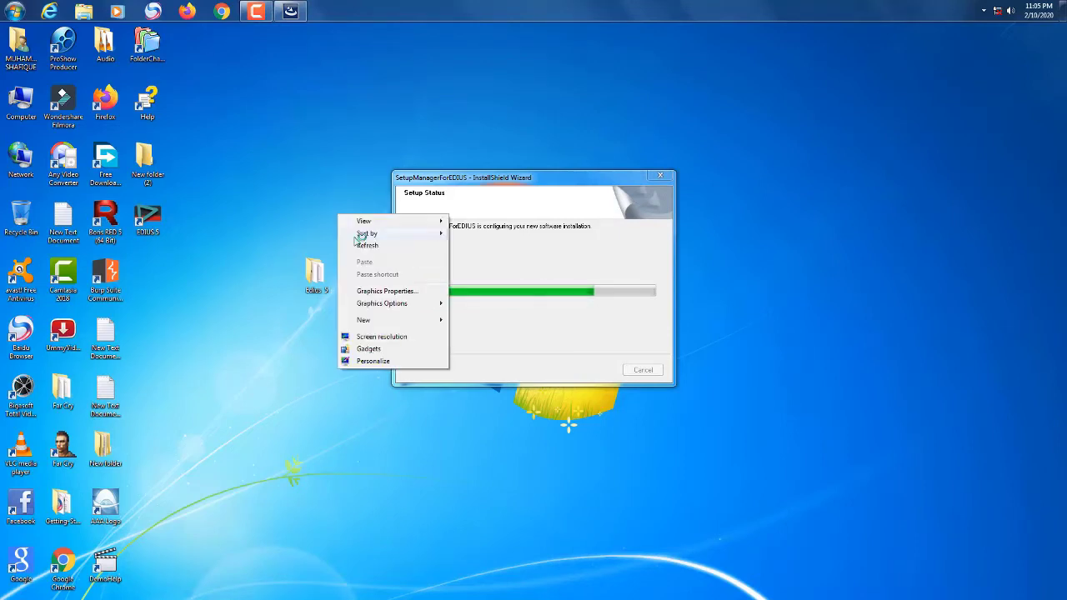
left_click(355, 243)
left_click(442, 277)
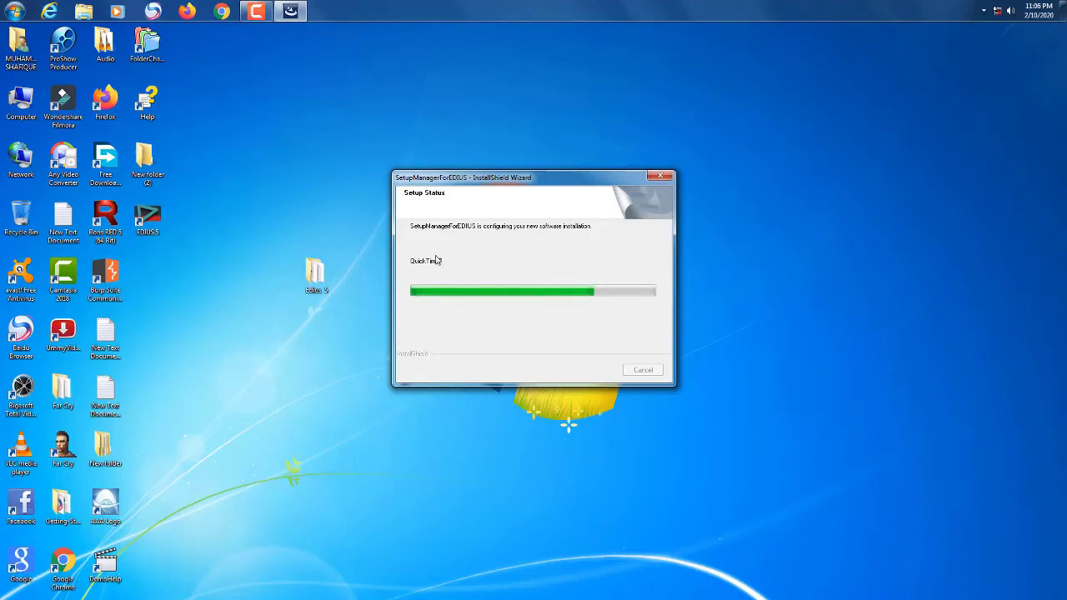
Step: Look through the Tools and AVCHD converter folders in the EDIUS 5.rar archive of the Edius 5 desktop folder, and close it
double_click(315, 275)
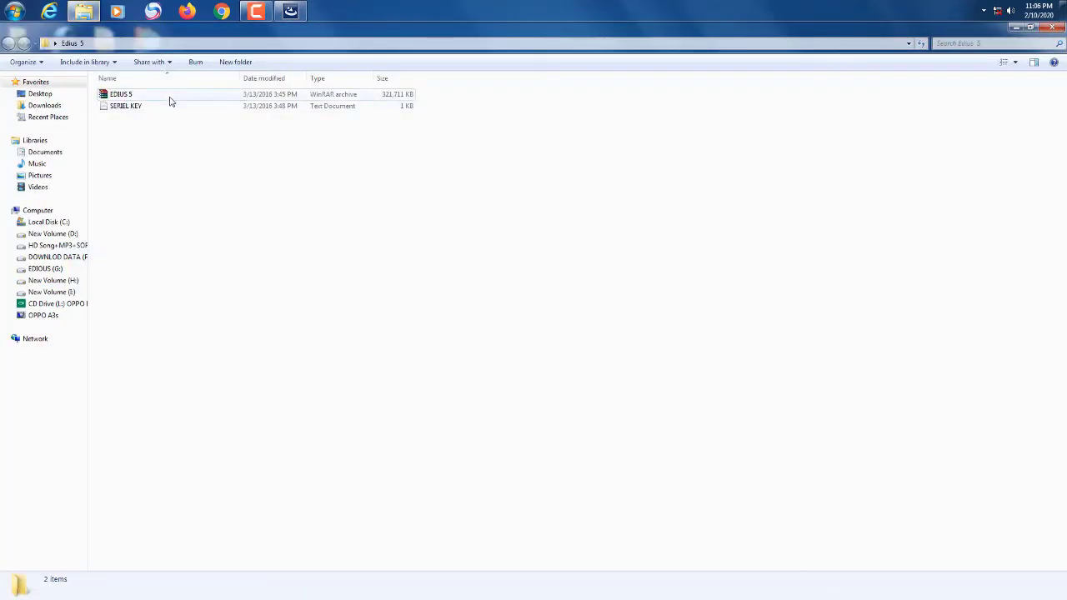
double_click(169, 97)
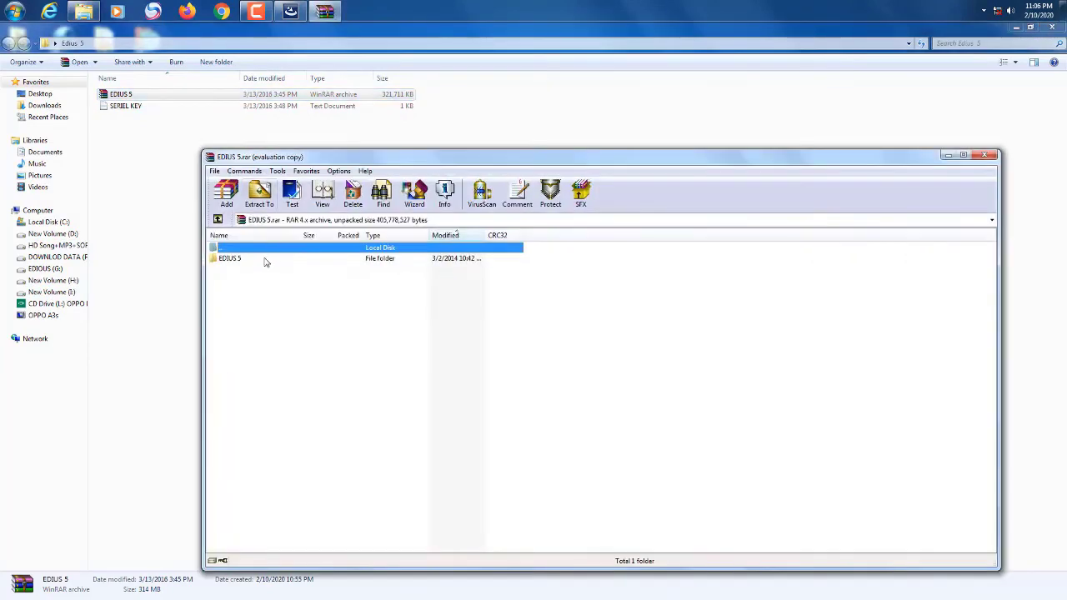
double_click(242, 289)
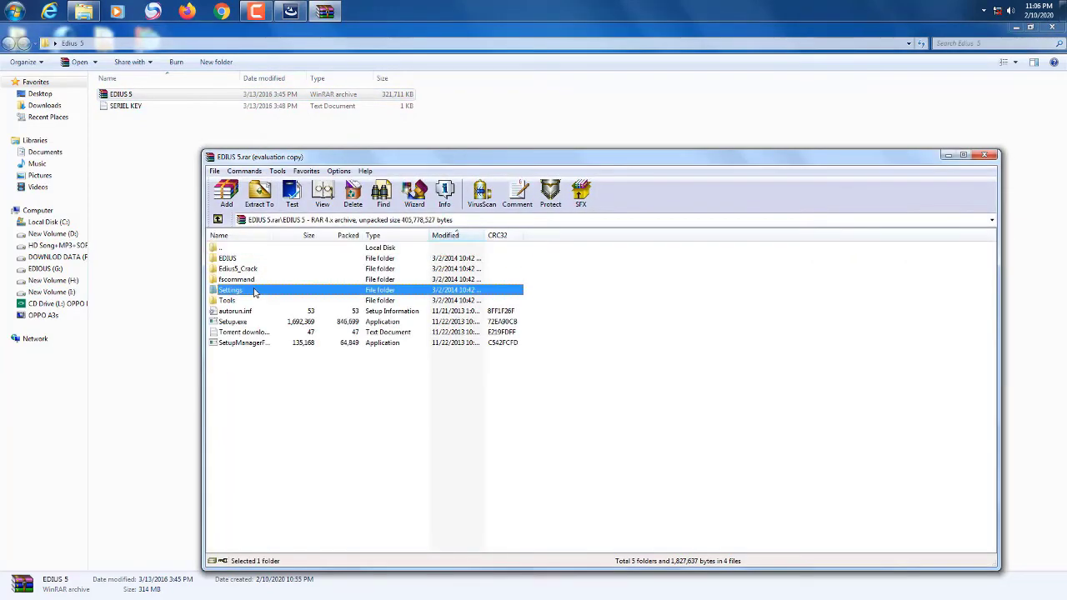
left_click(216, 220)
double_click(234, 300)
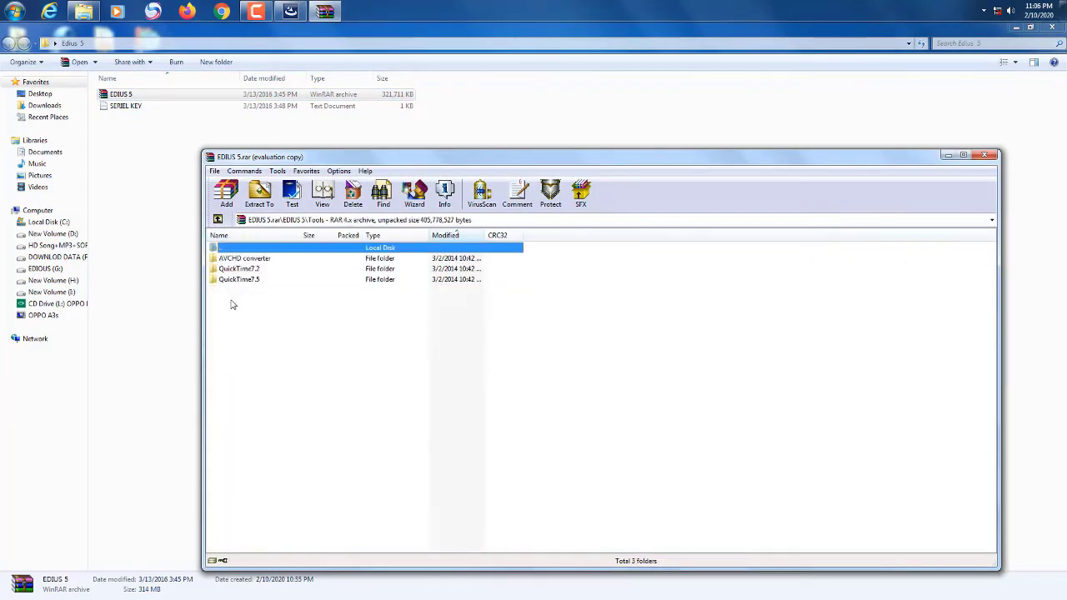
double_click(243, 259)
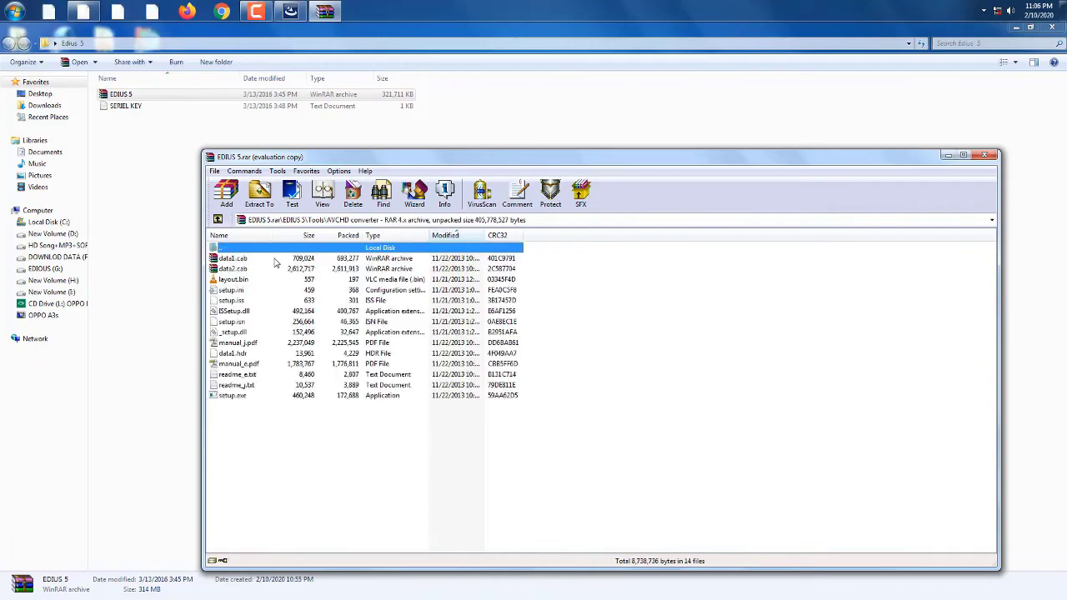
left_click(984, 155)
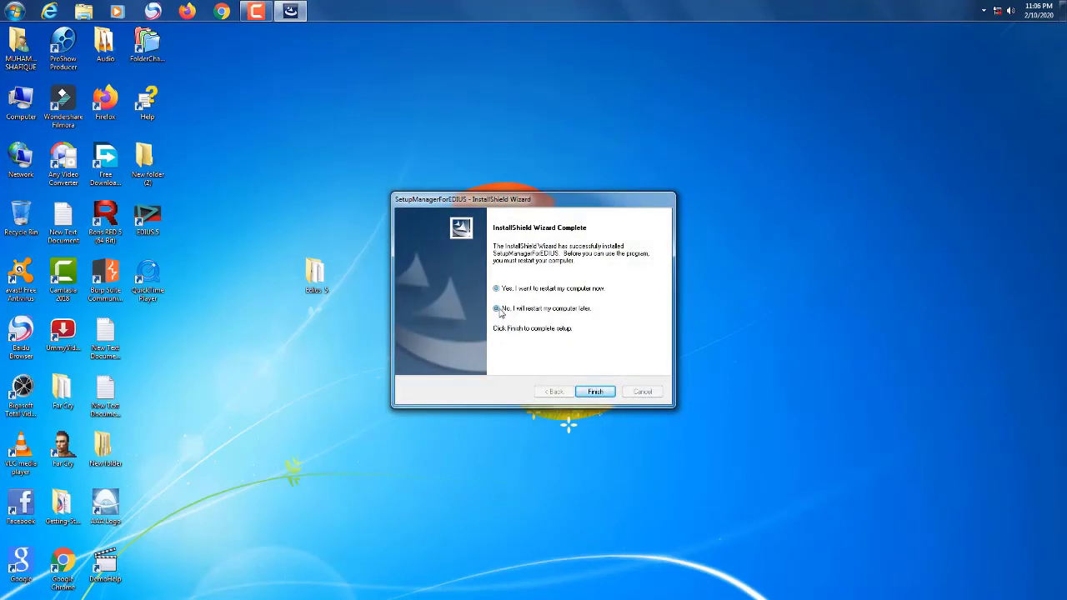
Step: Finish the setup wizard with the computer restart postponed, and launch EDIUS 5, accepting its trial notice
left_click(594, 391)
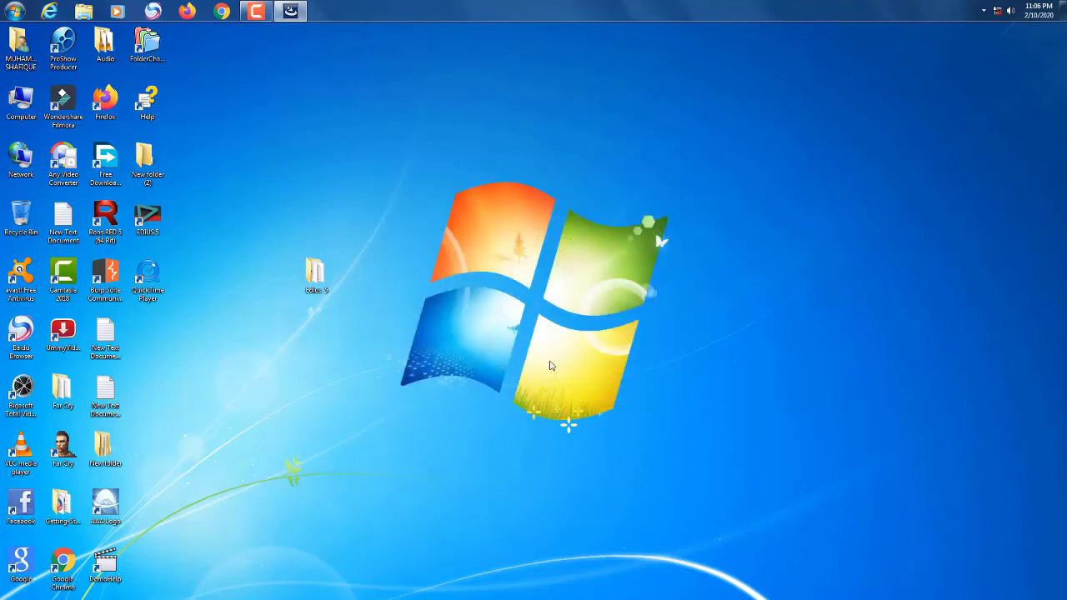
double_click(150, 220)
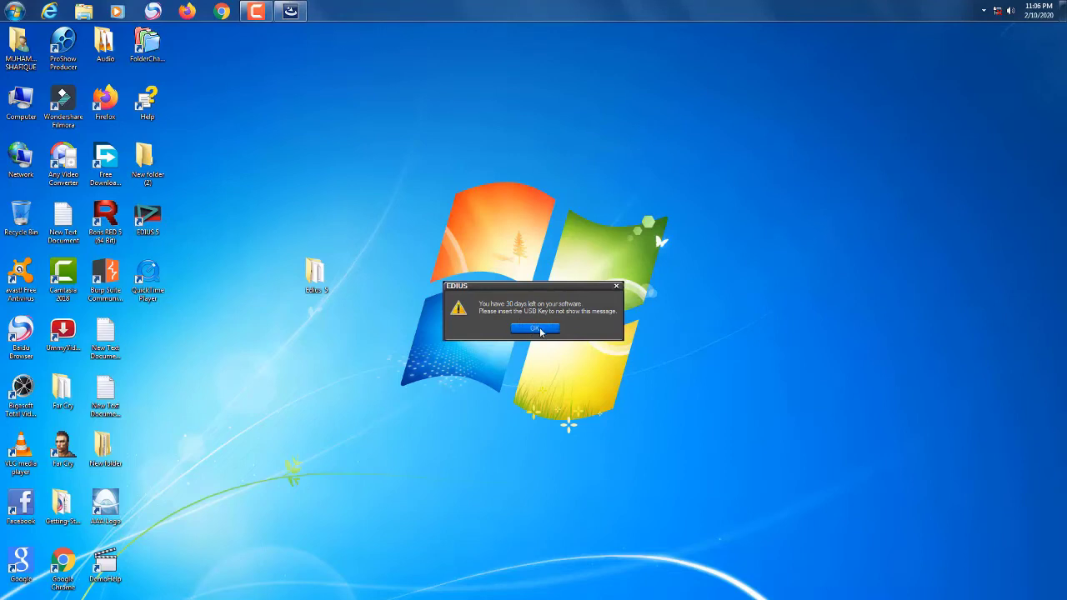
left_click(534, 328)
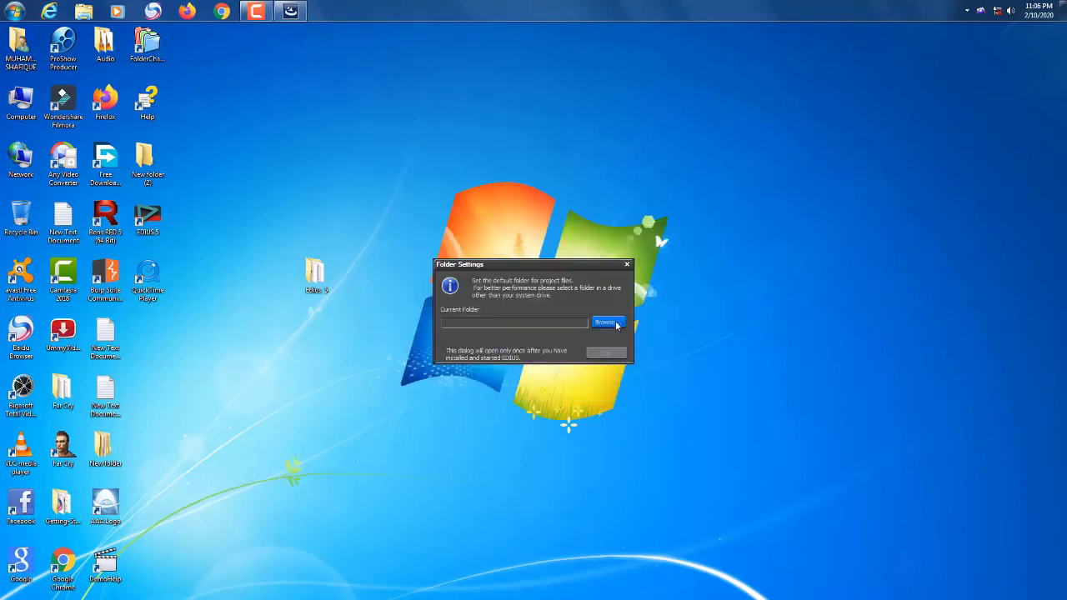
Step: Set the default folder for EDIUS project files to the root of Local Disk (C:)
left_click(605, 323)
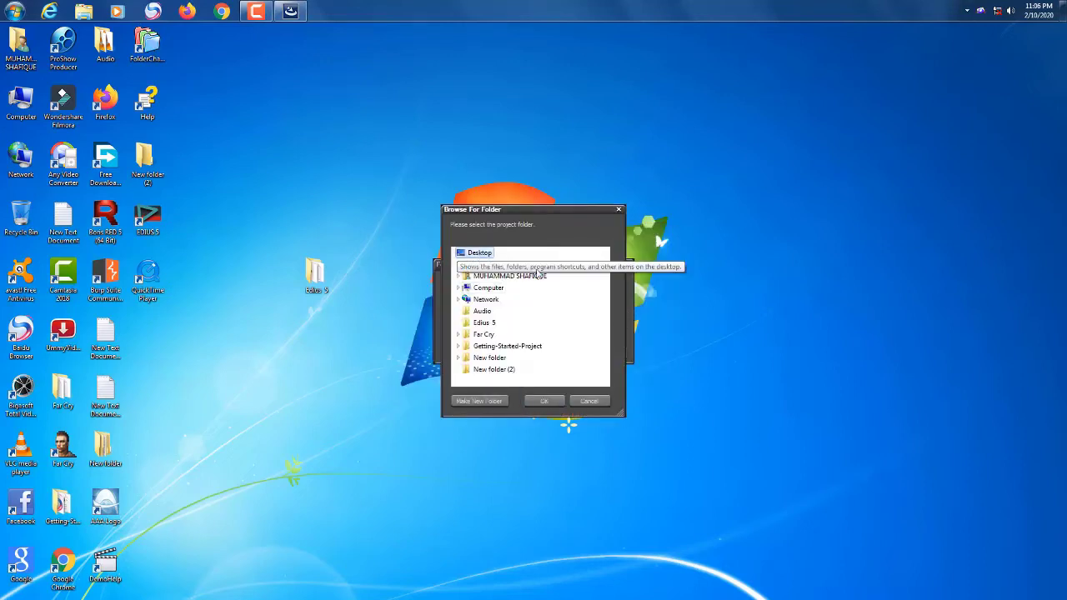
left_click(490, 291)
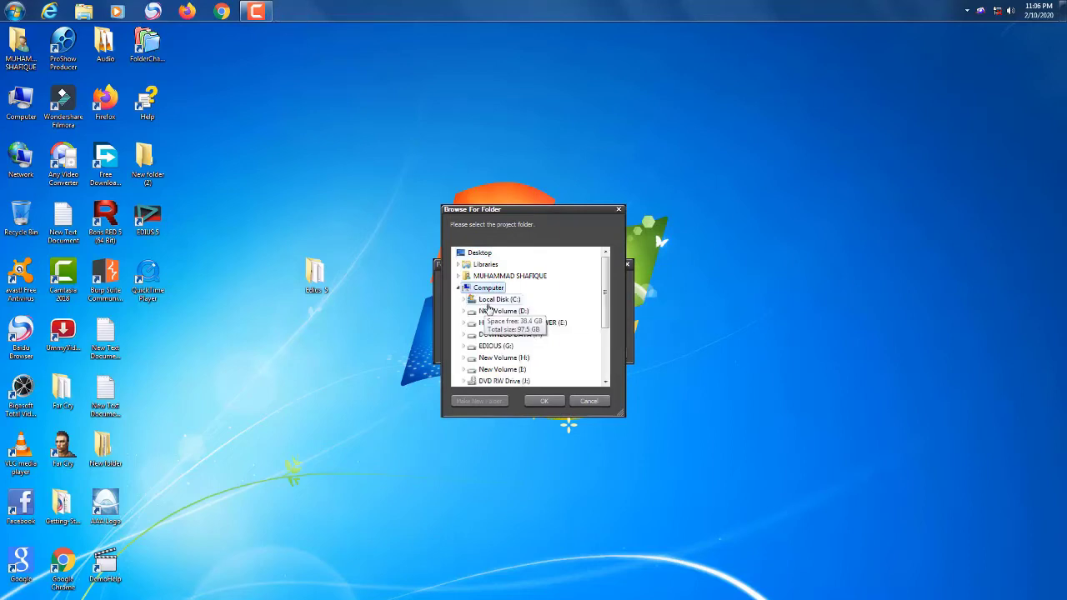
double_click(500, 299)
left_click(543, 400)
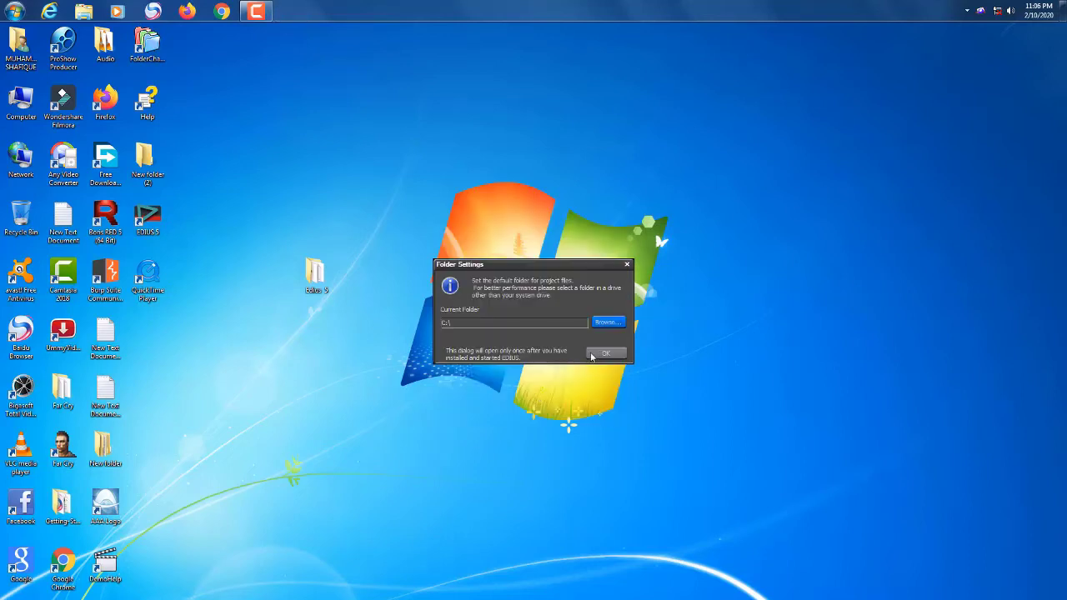
left_click(588, 356)
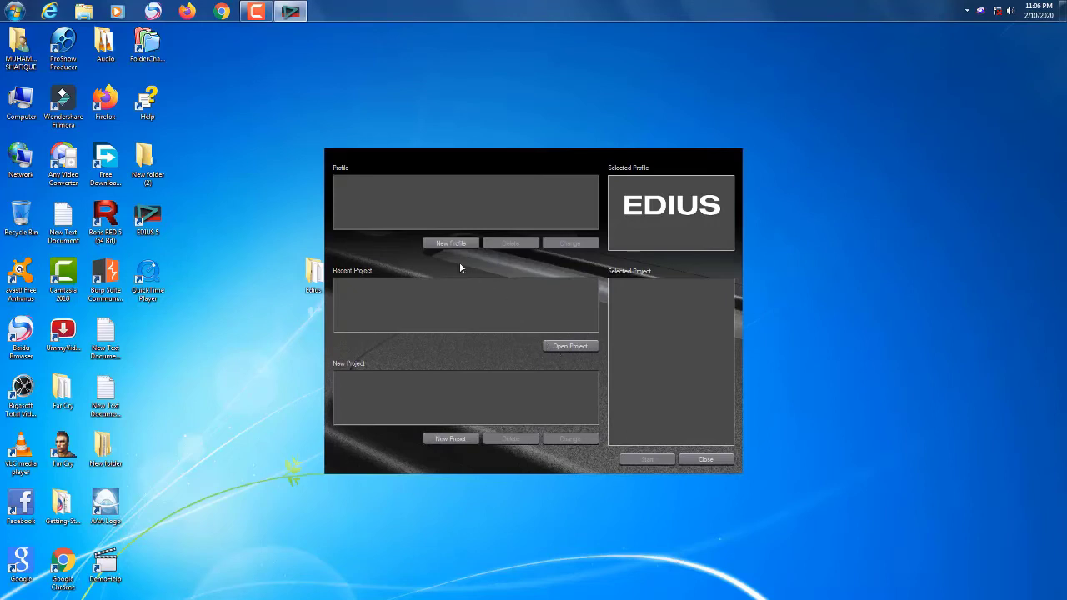
Step: Create a new EDIUS profile named "ms" with the default icon
left_click(451, 244)
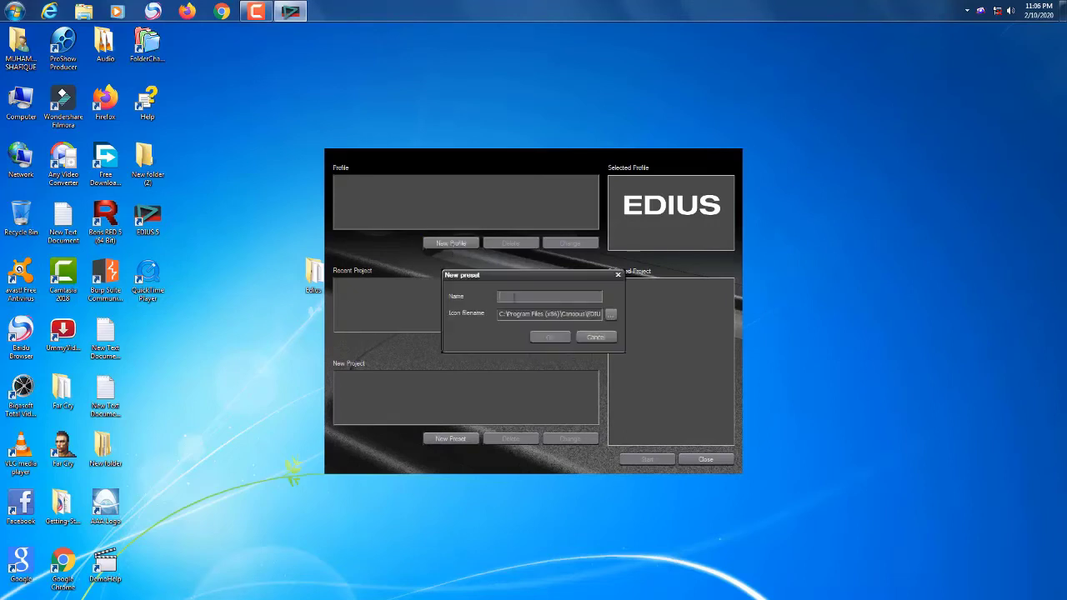
type("ms")
left_click(548, 337)
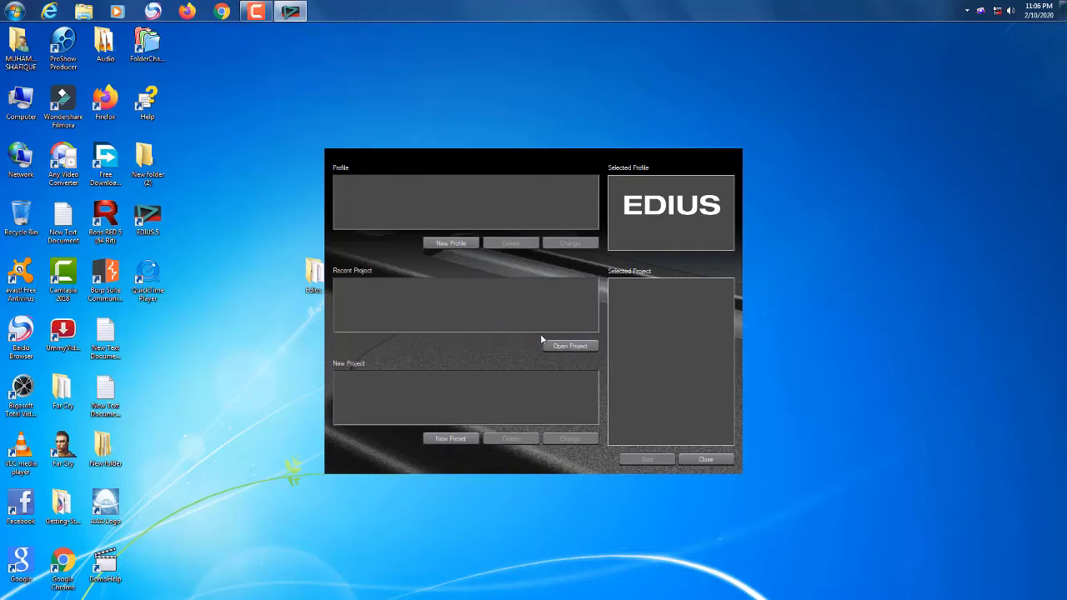
Step: Create a new project preset for the Generic OHCI HD 60Hz device at 1280x720 29.97p, keeping the suggested name and icon
left_click(467, 441)
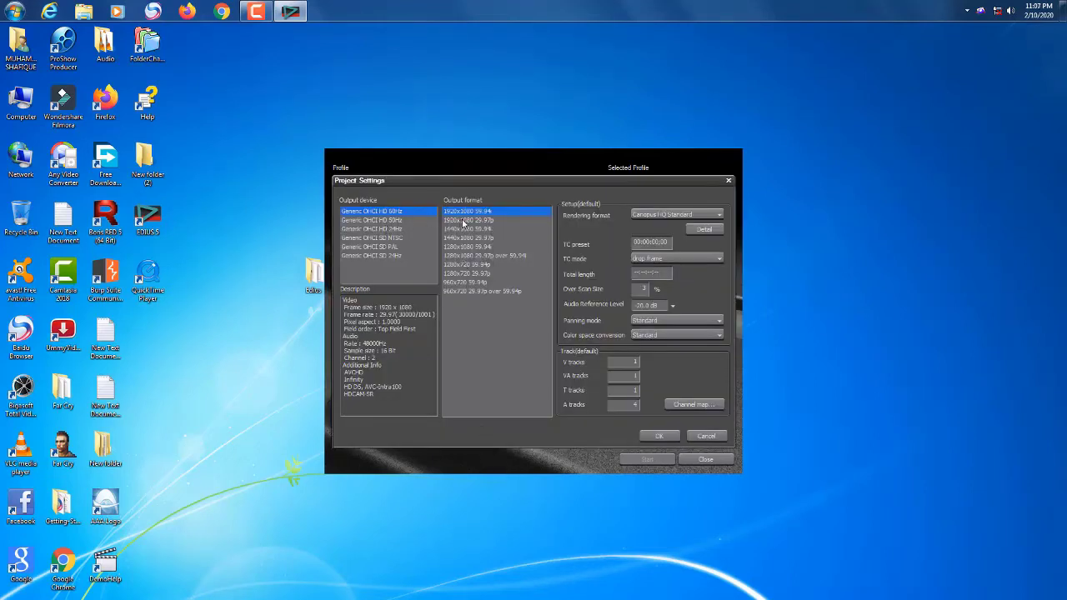
left_click(463, 248)
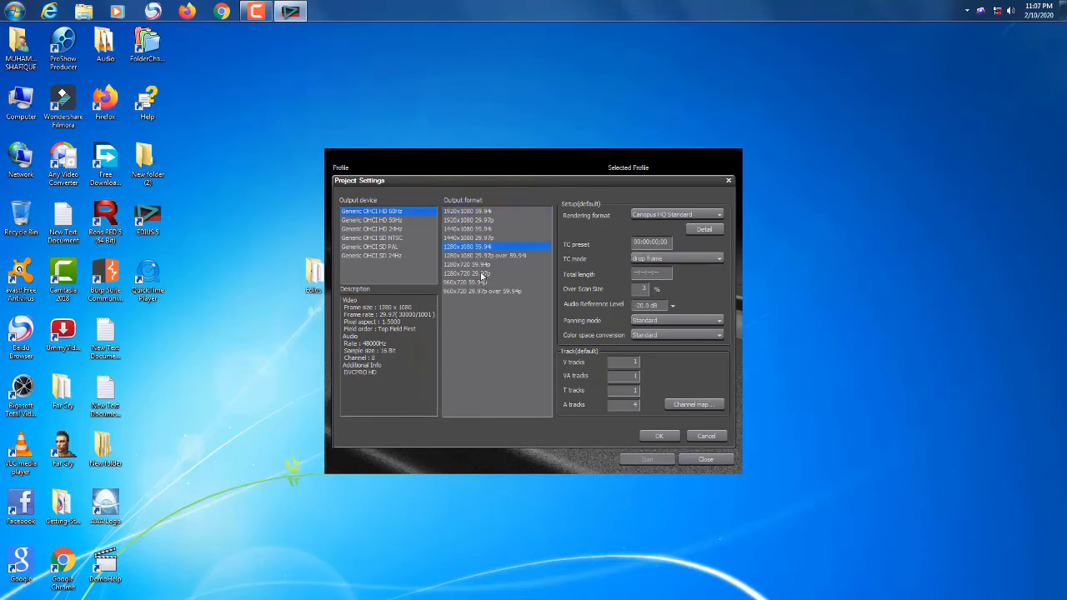
left_click(481, 273)
left_click(650, 437)
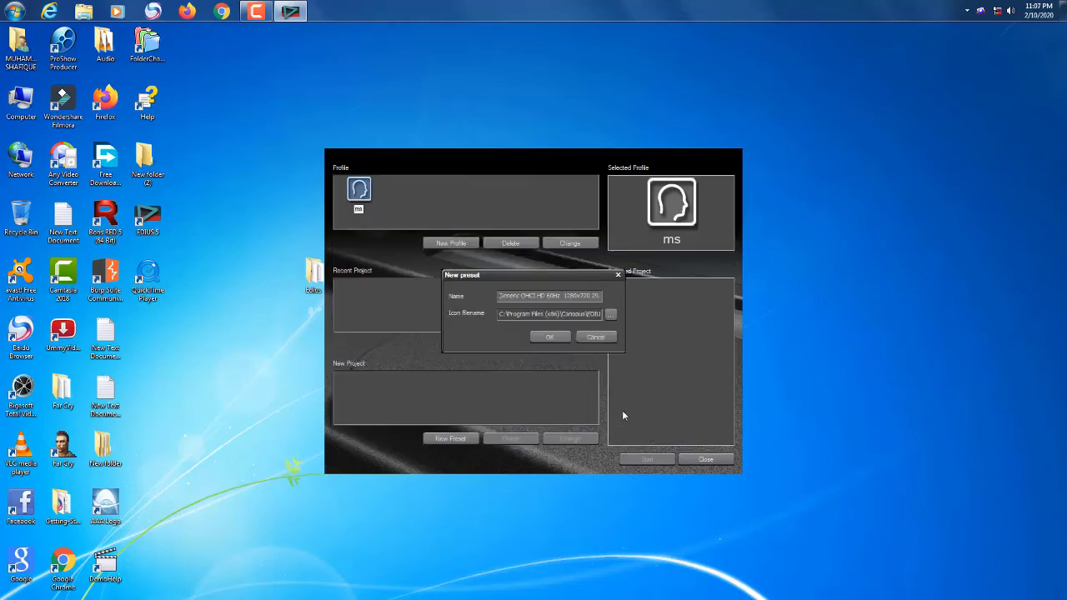
left_click(563, 335)
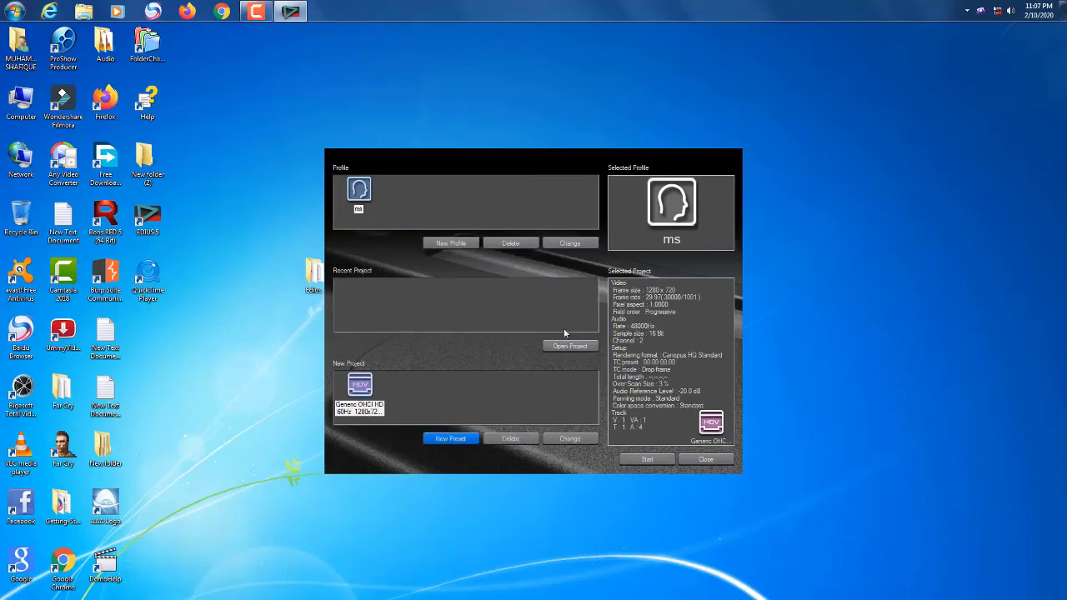
Step: Start a new project from the selected preset and name it "hf"
left_click(640, 459)
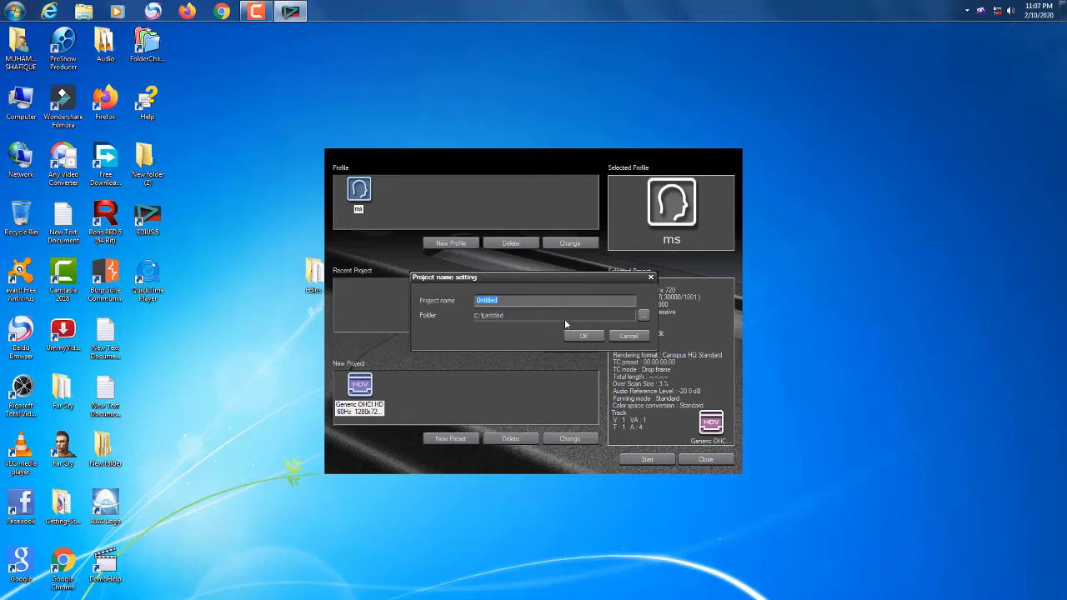
type("hf")
left_click(590, 334)
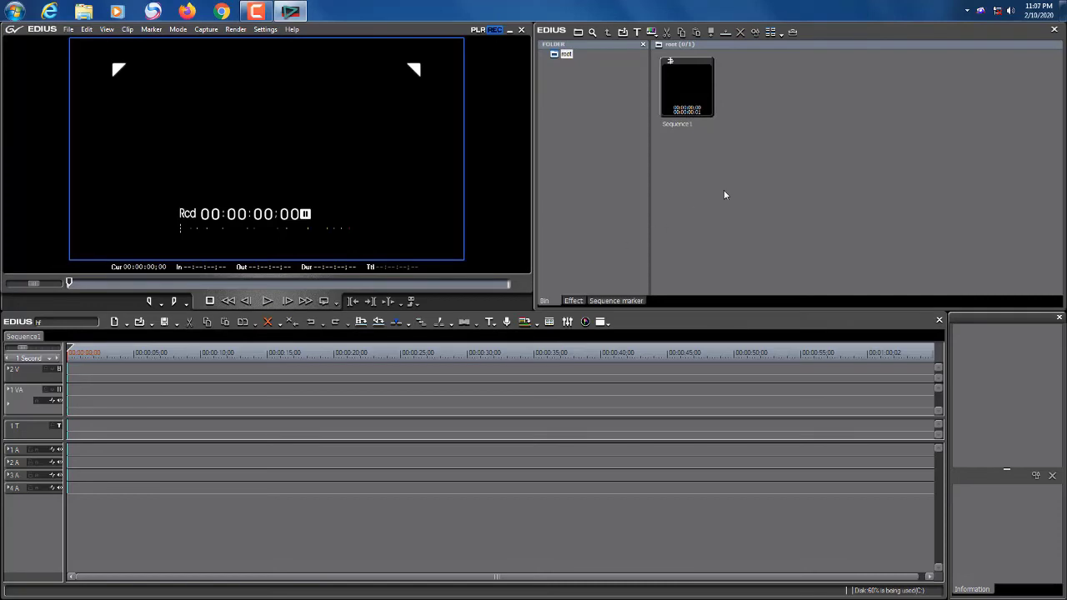
Step: Import the Ghar Aya Mera audio clip from the desktop Audio folder into the root bin
double_click(735, 183)
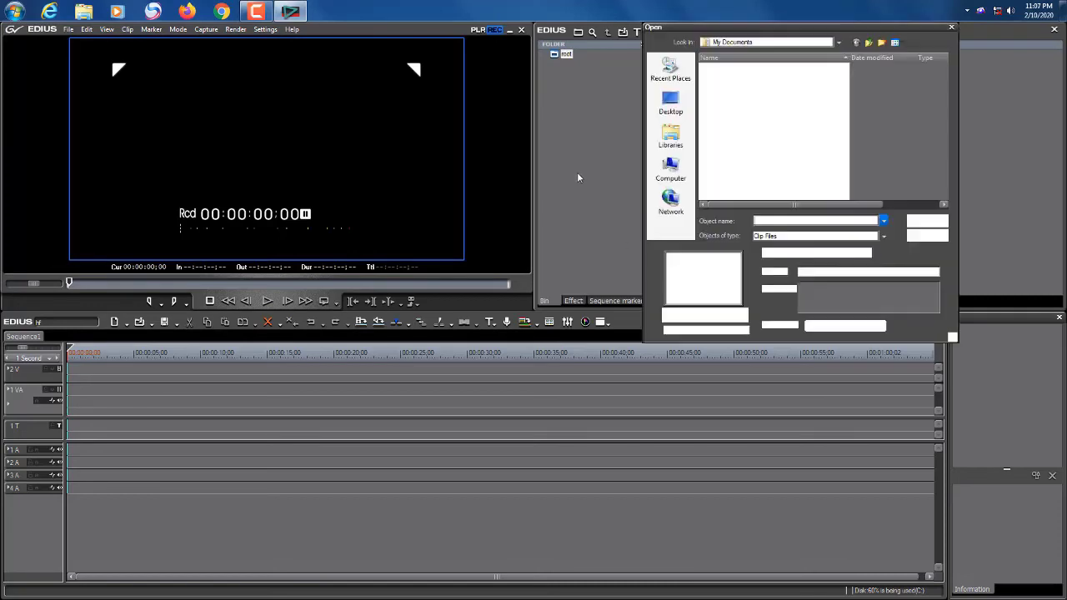
left_click(951, 27)
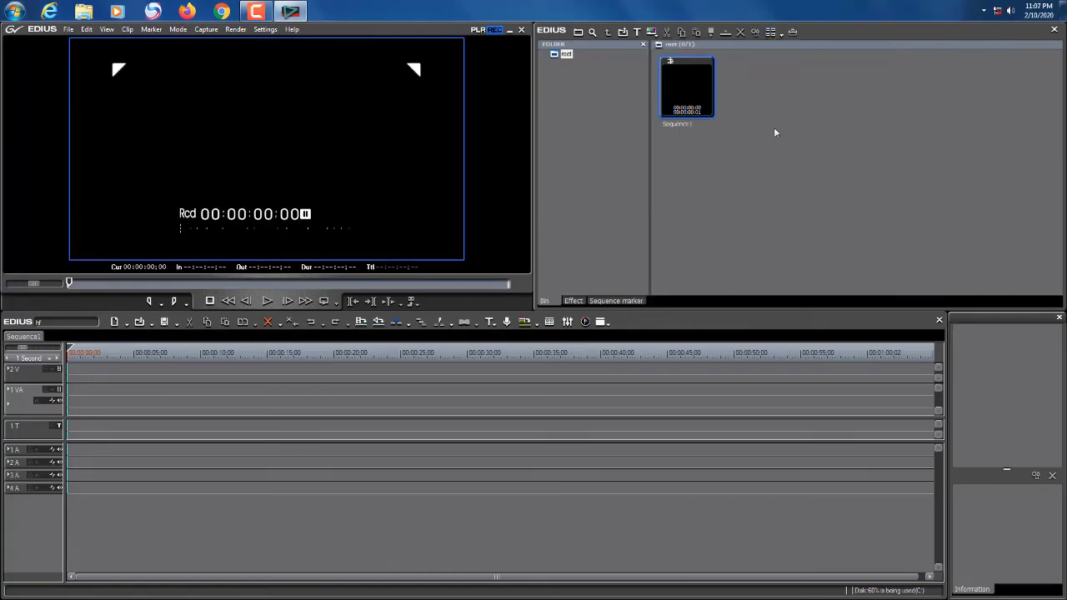
double_click(795, 139)
left_click(671, 104)
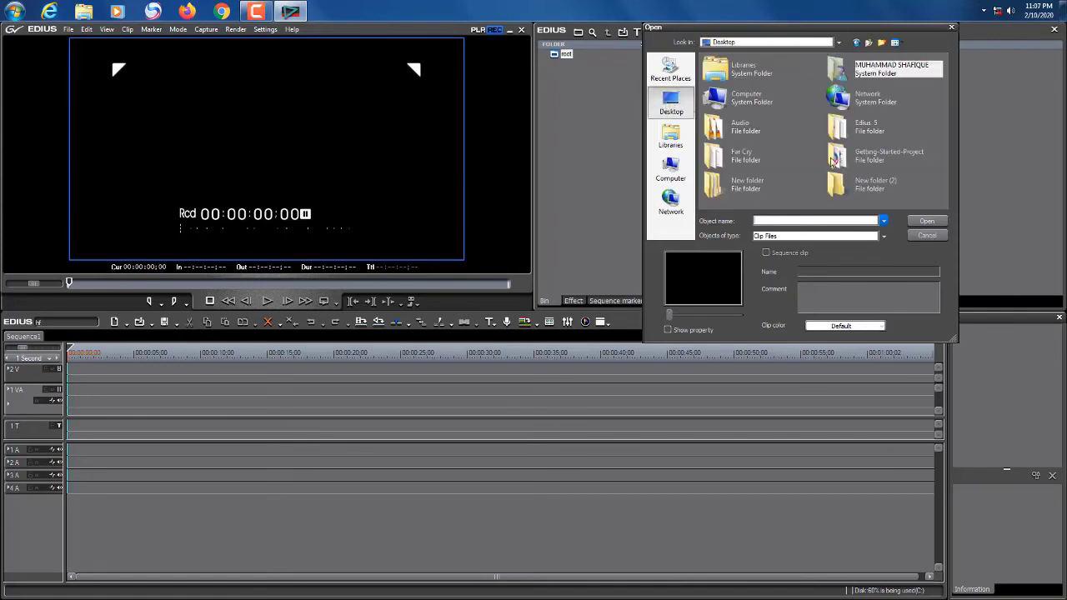
double_click(727, 127)
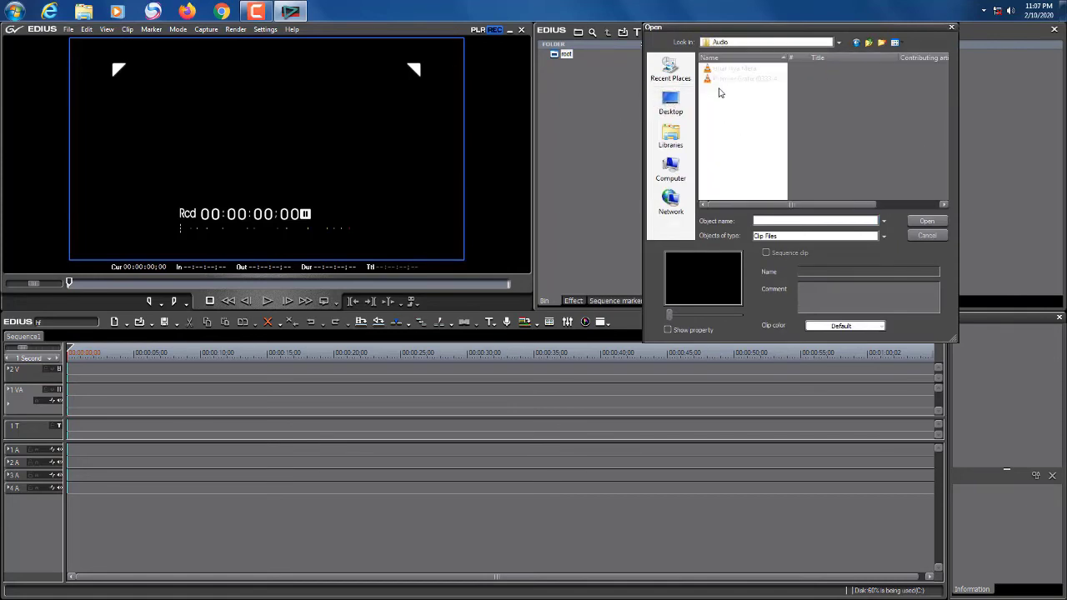
left_click(714, 73)
left_click(924, 220)
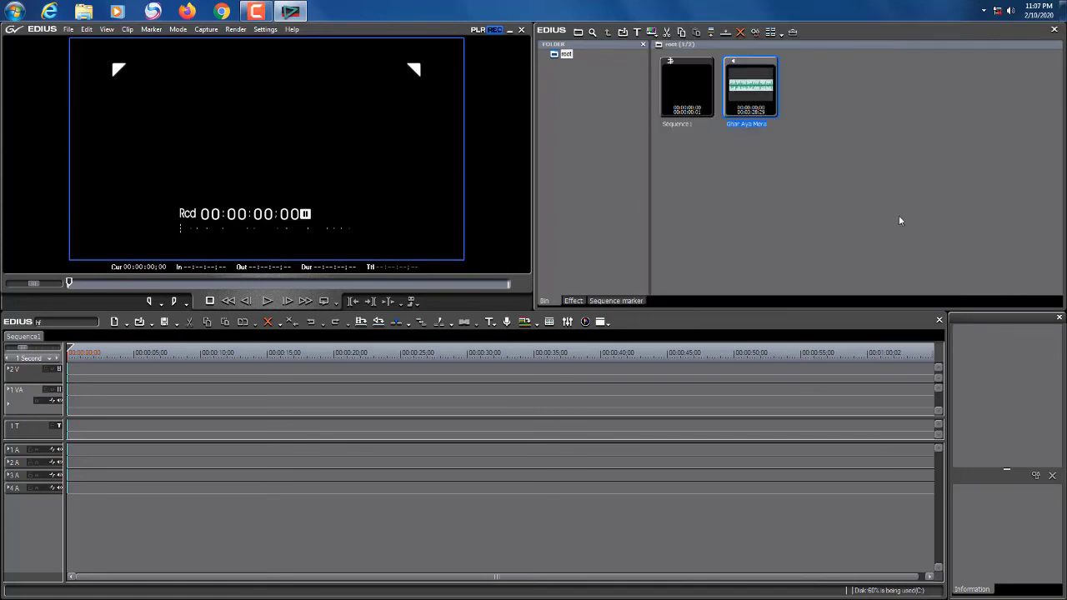
Step: Place the Ghar Aya Mera clip at the start of the 1 VA track and expand the track's audio section
left_click_drag(740, 92, 61, 408)
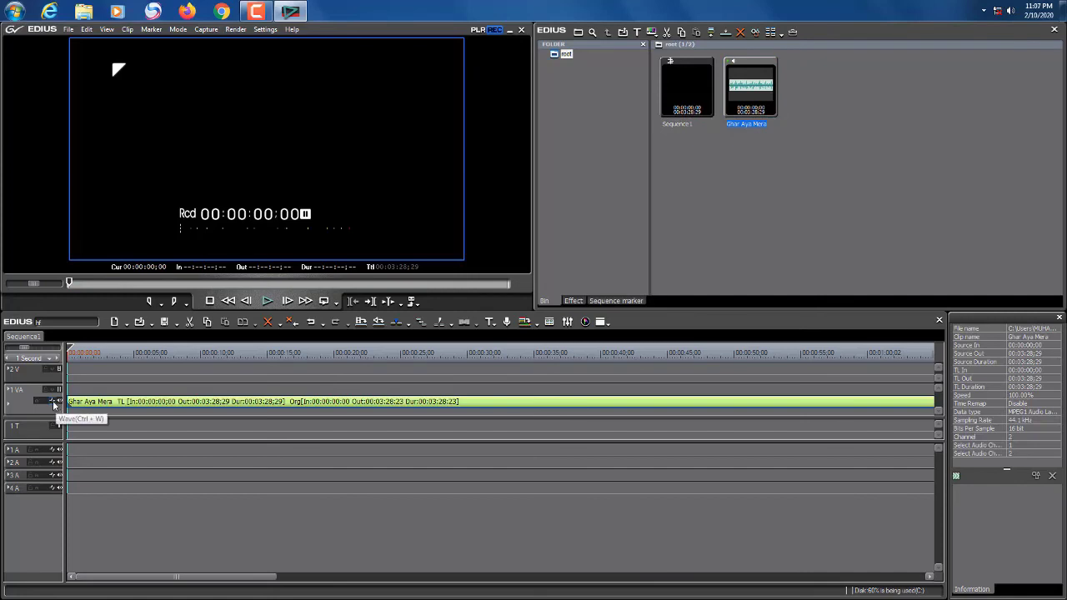
left_click(40, 401)
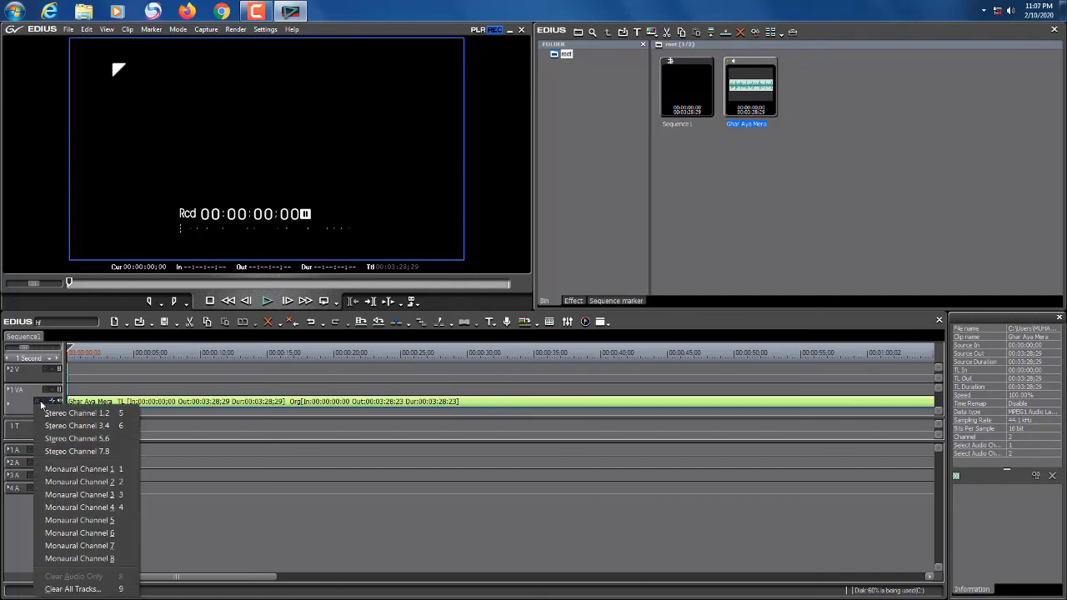
left_click(7, 406)
left_click(7, 406)
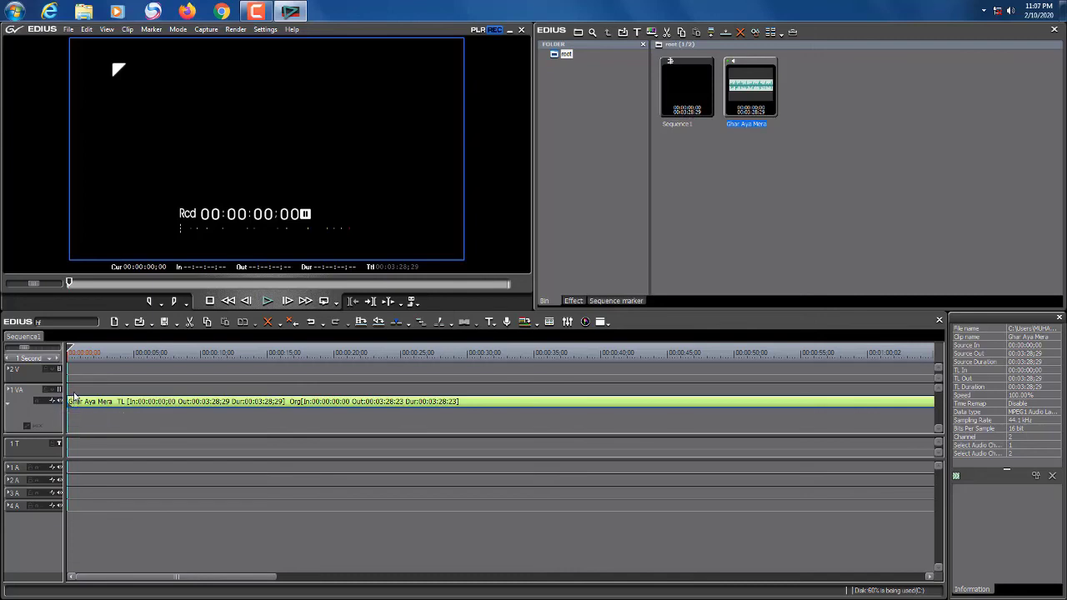
Step: Play the timeline from about 13 seconds for a few seconds, stop it, and return the playhead to near the start
left_click_drag(71, 351, 250, 371)
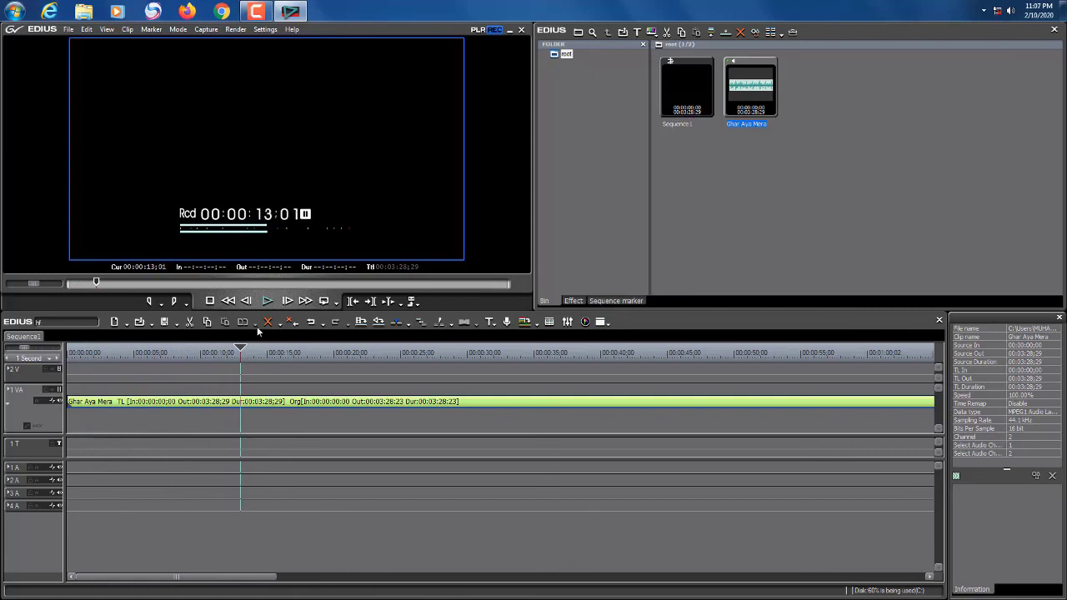
left_click(269, 301)
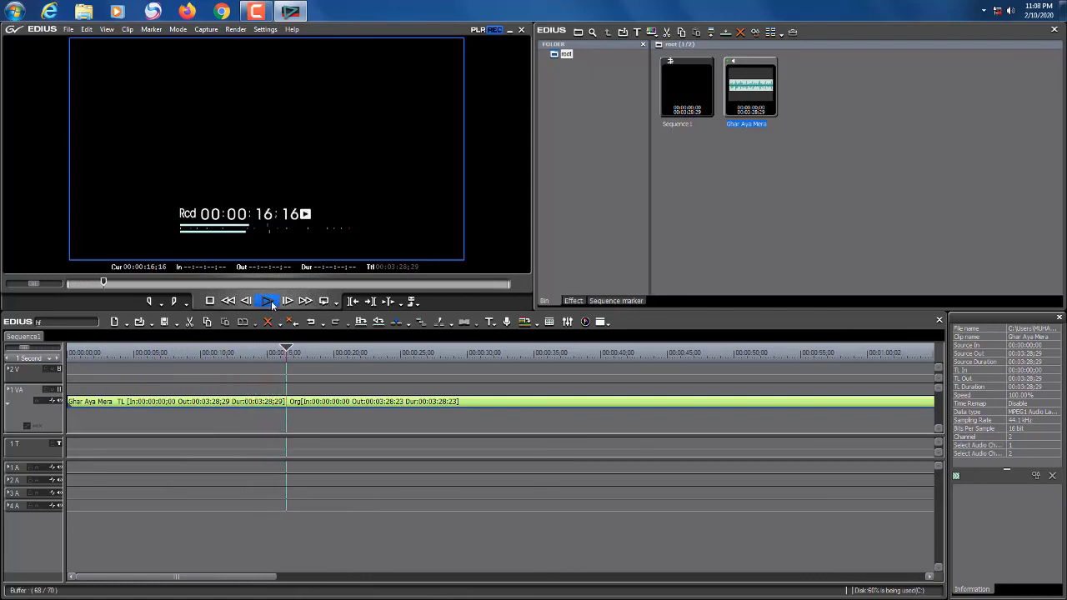
left_click(269, 302)
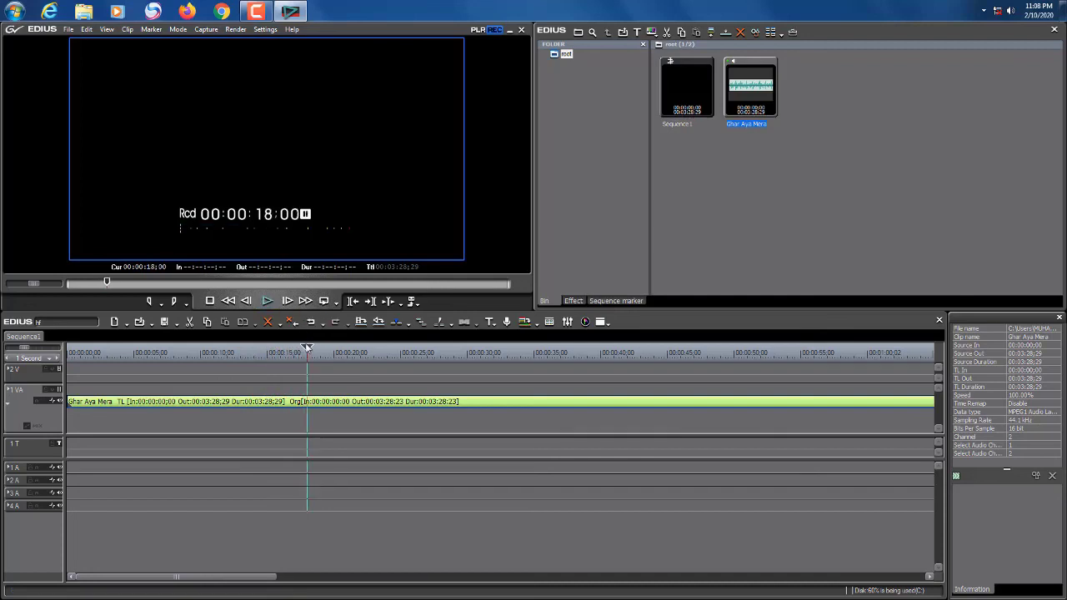
left_click_drag(302, 349, 72, 380)
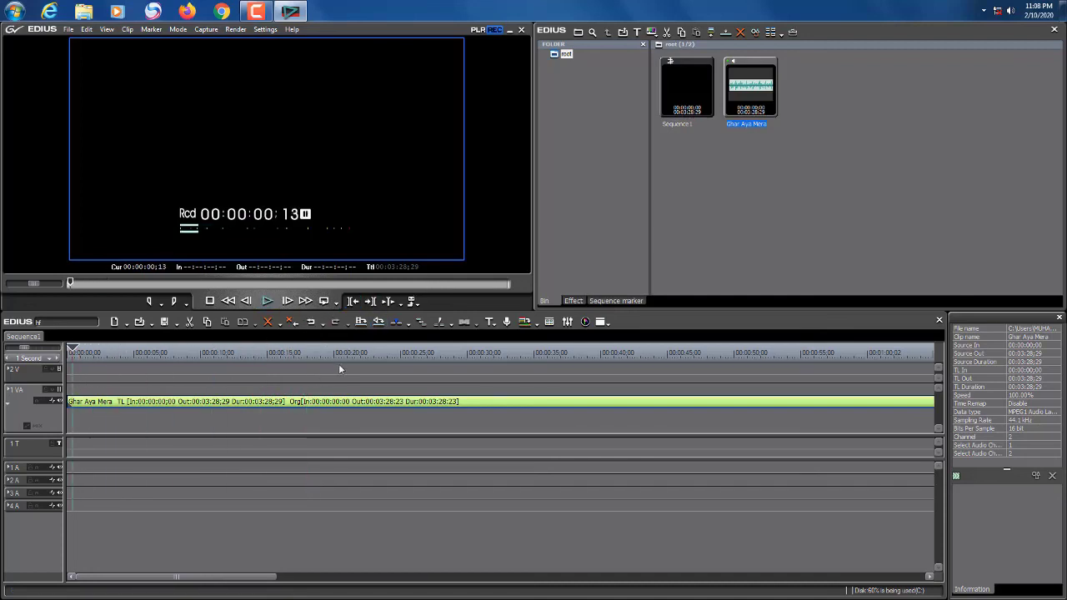
Step: Close EDIUS and return to the Windows desktop
left_click(523, 31)
left_click(255, 183)
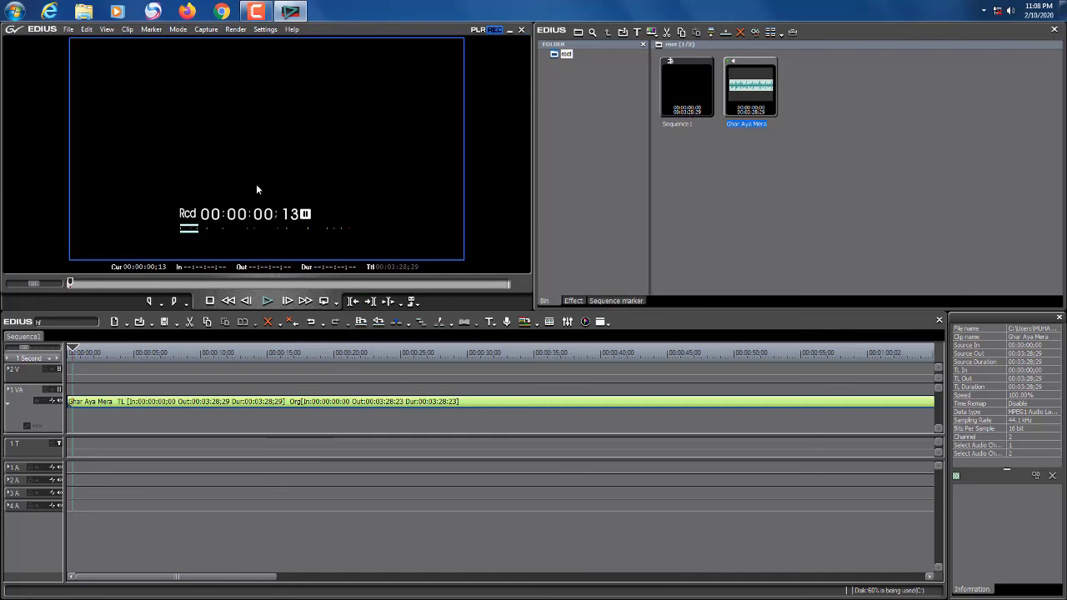
left_click(263, 17)
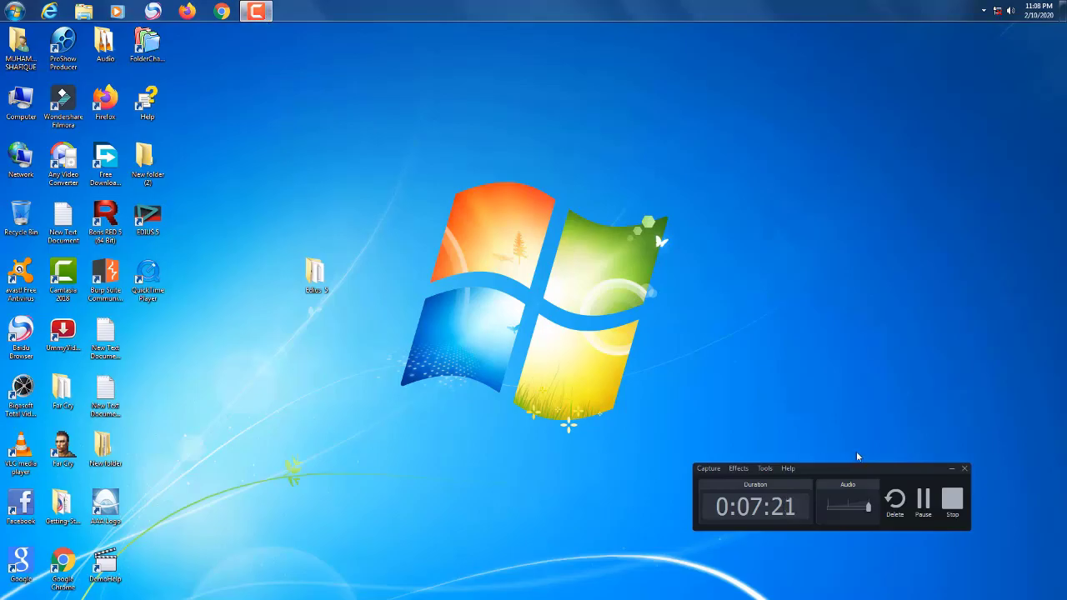